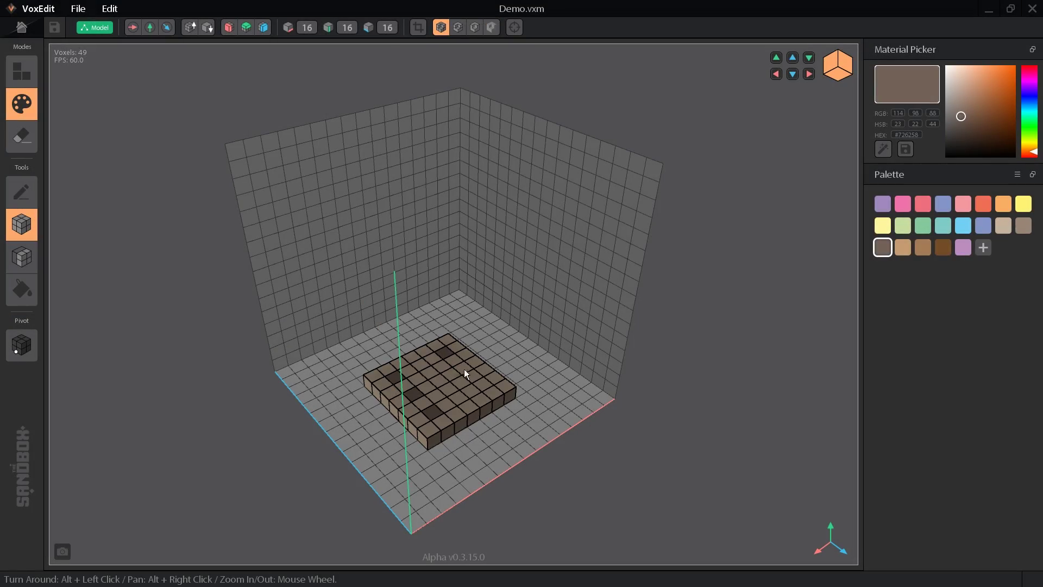
Fill the slab's three top holes with beige and extrude it into a 7x7x7 cube.
click(1003, 225)
click(451, 328)
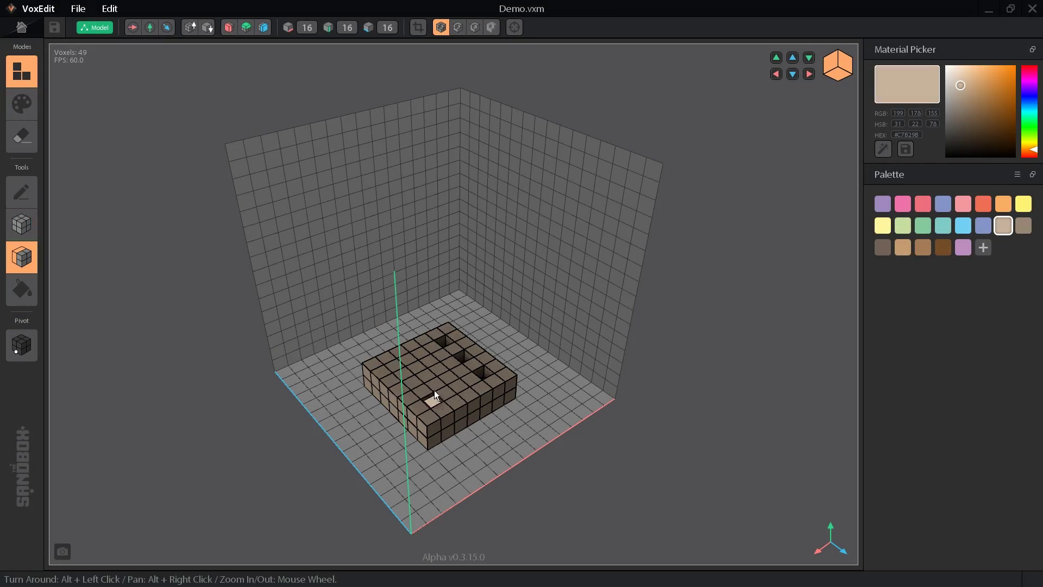
drag(451, 328, 478, 373)
drag(408, 397, 435, 357)
In Paint mode, dot red voxels across the cube's underside face.
click(883, 247)
key(p)
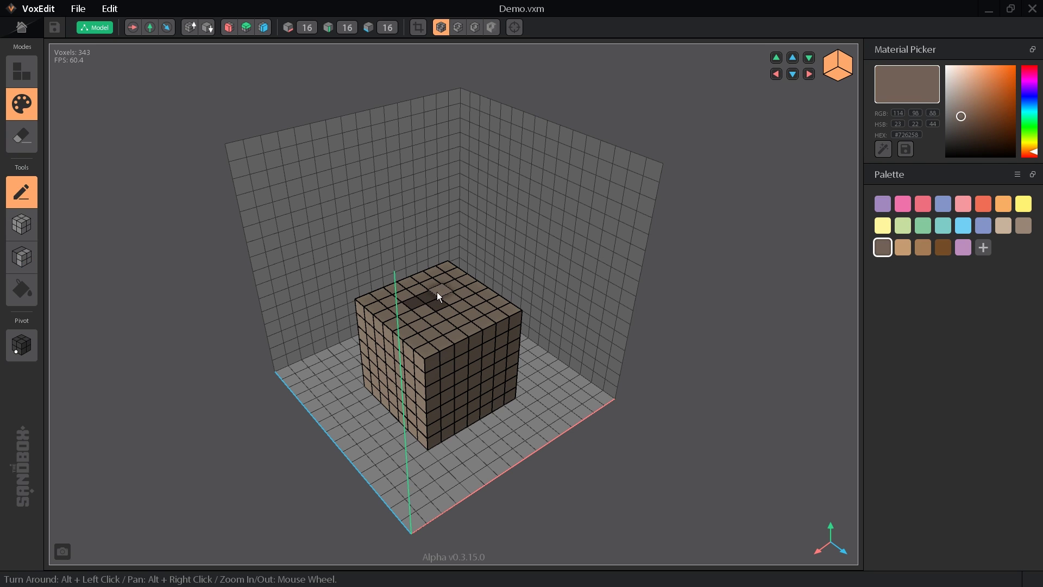
click(1004, 225)
click(923, 203)
mouse_move(442, 304)
alt+mouse_down()
mouse_move(467, 335)
mouse_move(477, 466)
mouse_move(499, 384)
mouse_move(476, 324)
mouse_move(439, 358)
mouse_move(238, 357)
alt+mouse_up()
click(249, 451)
click(269, 348)
mouse_move(357, 360)
mouse_down()
mouse_move(331, 439)
mouse_move(424, 381)
mouse_up()
Paint red spots on the remaining faces, then show the cube in solid render mode.
click(1003, 225)
click(348, 382)
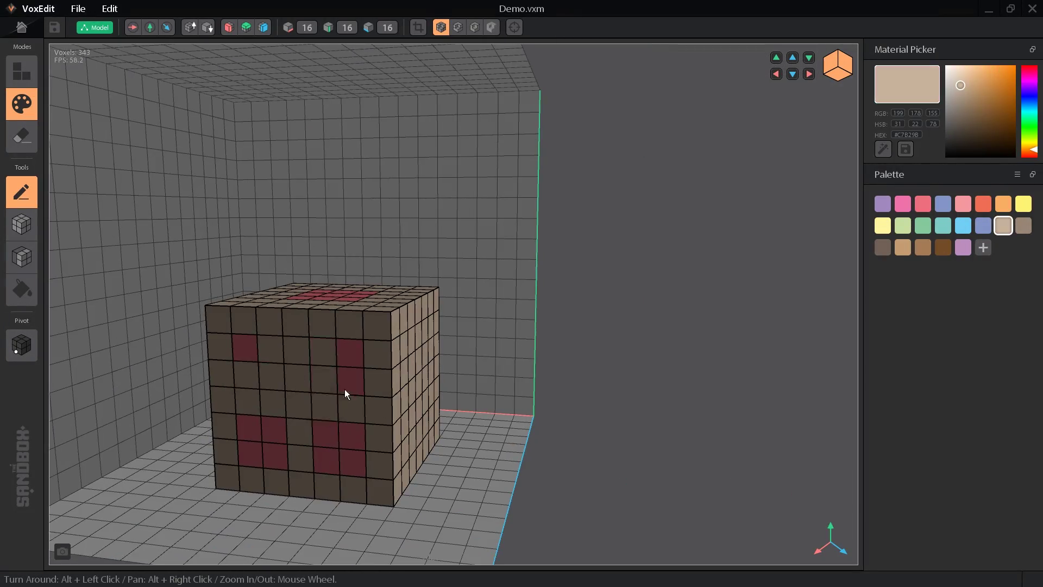
alt+drag(348, 397, 435, 400)
ctrl+click(554, 409)
alt+drag(554, 410, 389, 351)
click(389, 351)
click(425, 319)
mouse_move(425, 320)
alt+mouse_down()
mouse_move(498, 316)
mouse_move(565, 359)
mouse_move(517, 287)
alt+mouse_up()
click(501, 297)
click(1004, 226)
key(4)
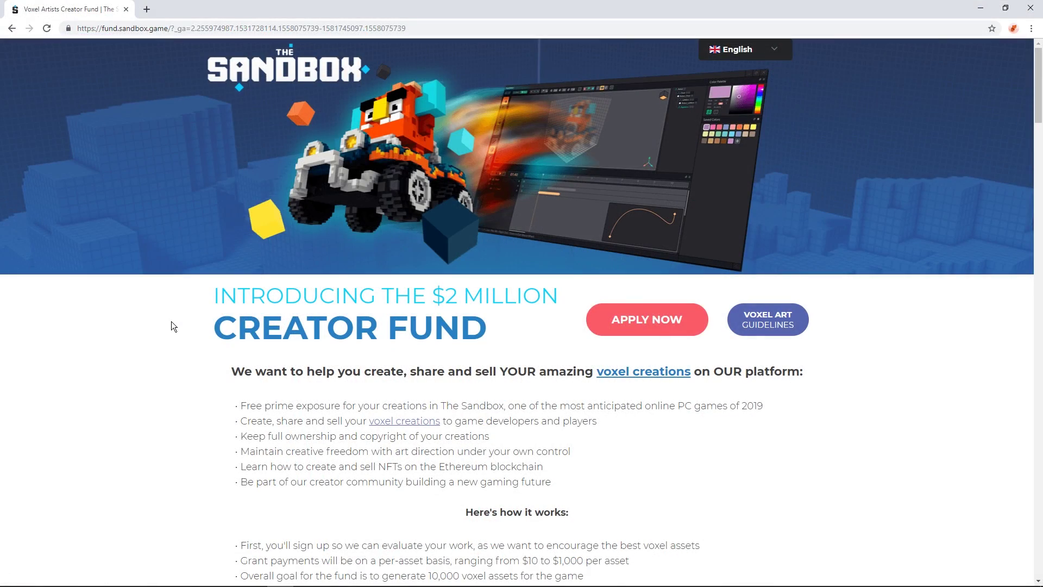
Scroll the fund.sandbox.game Creator Fund page past Grant Guidelines down to the FAQ.
scroll(171, 321, down, 1)
scroll(171, 321, down, 3)
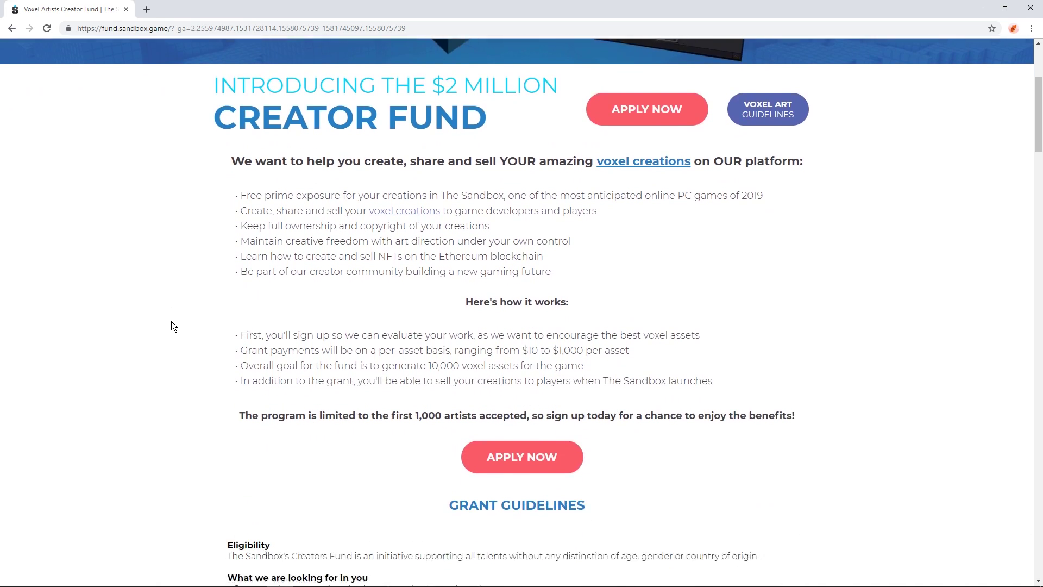
scroll(171, 321, down, 1)
scroll(171, 321, down, 5)
scroll(171, 325, down, 6)
scroll(171, 324, down, 6)
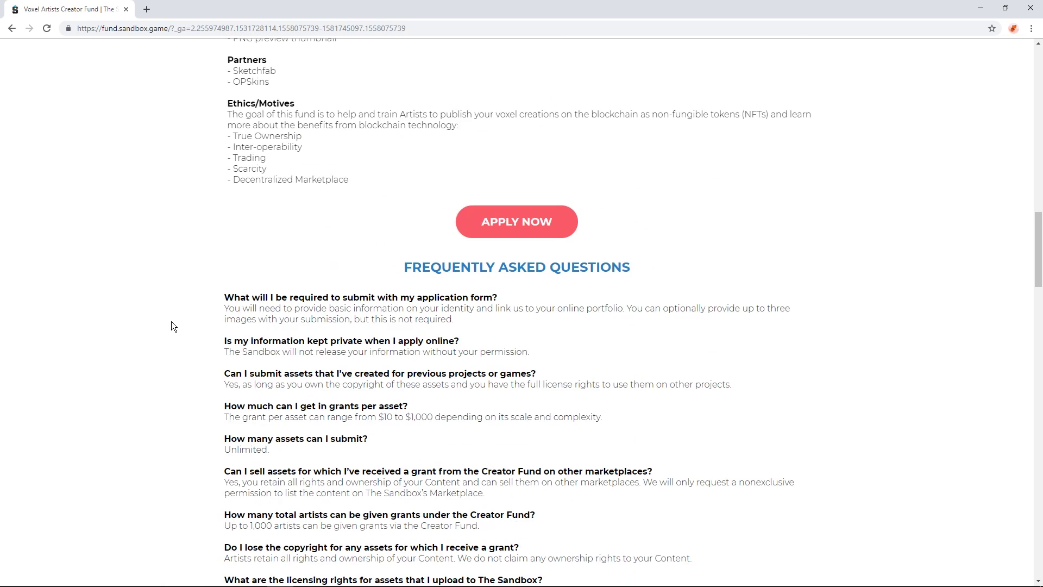
scroll(174, 331, down, 7)
scroll(177, 333, down, 7)
scroll(177, 332, down, 3)
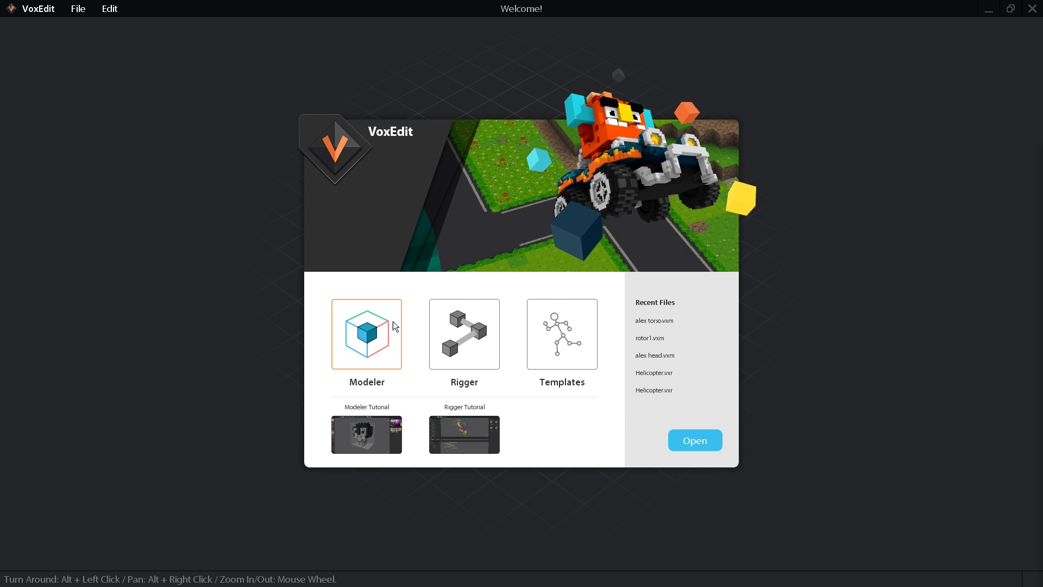
Start a new Modeler model and browse the save location to Dropbox's Voxels folder.
click(375, 326)
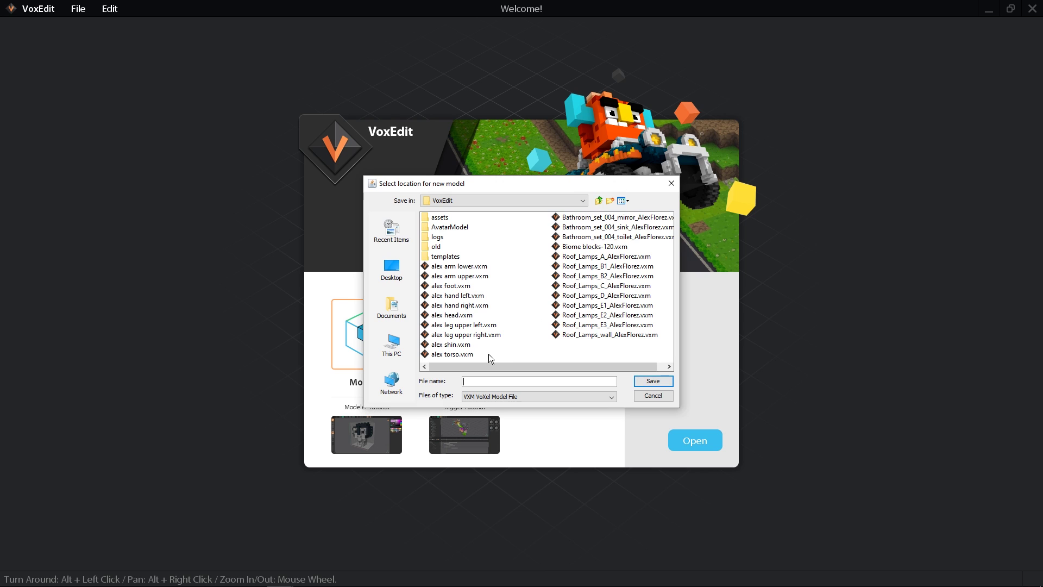
click(478, 200)
scroll(455, 264, down, 2)
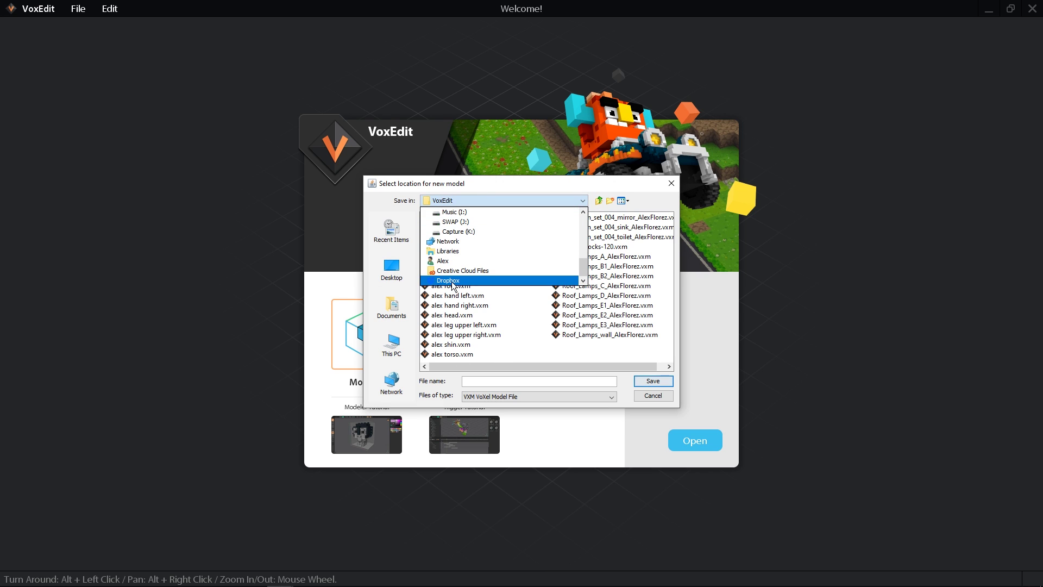
click(453, 281)
double_click(441, 296)
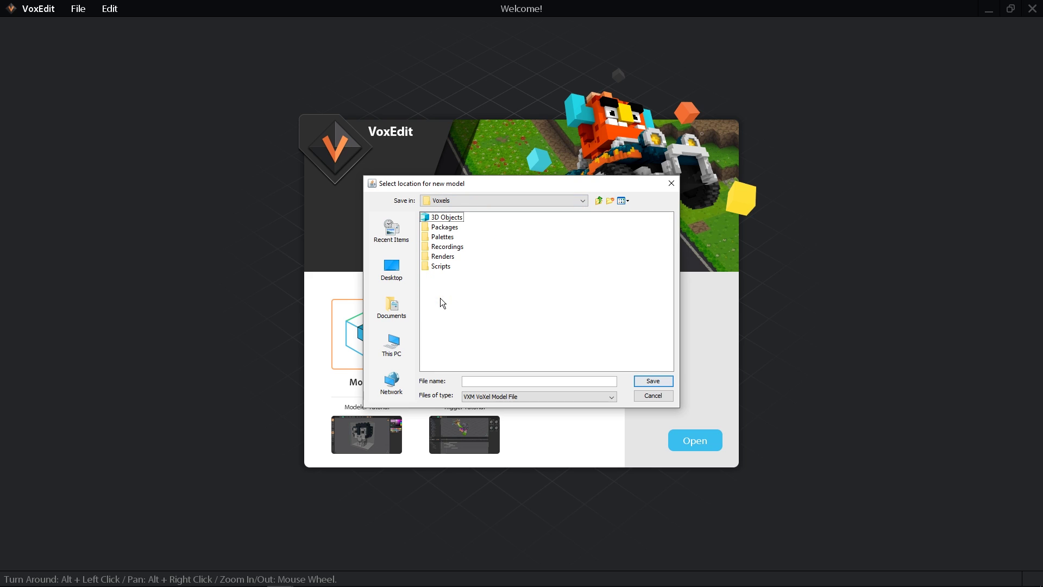
Create a Demo folder inside Voxels, open it, and name the file Demo.
click(612, 199)
text(Demo)
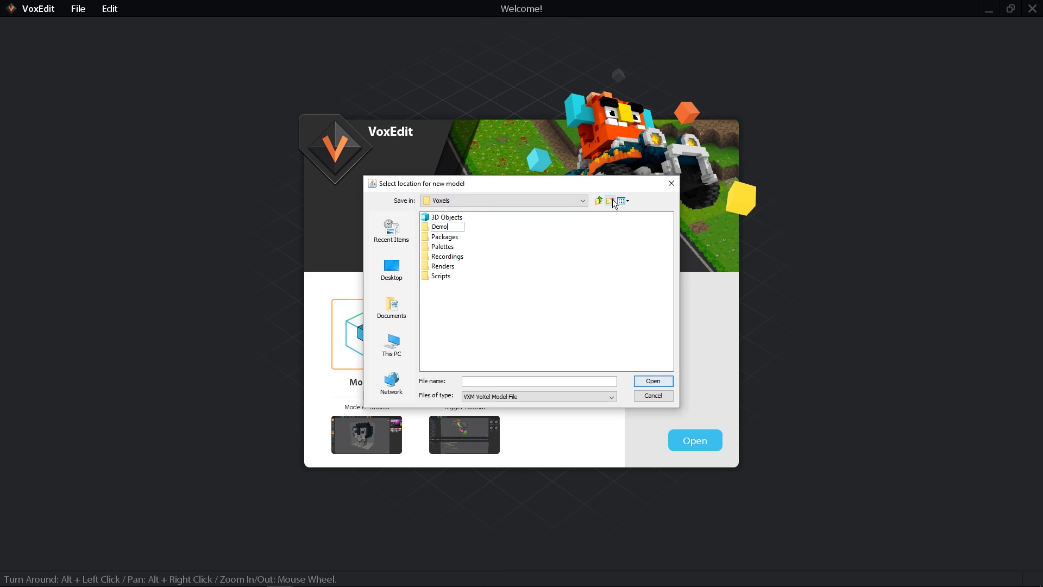
key(Return)
key(Return)
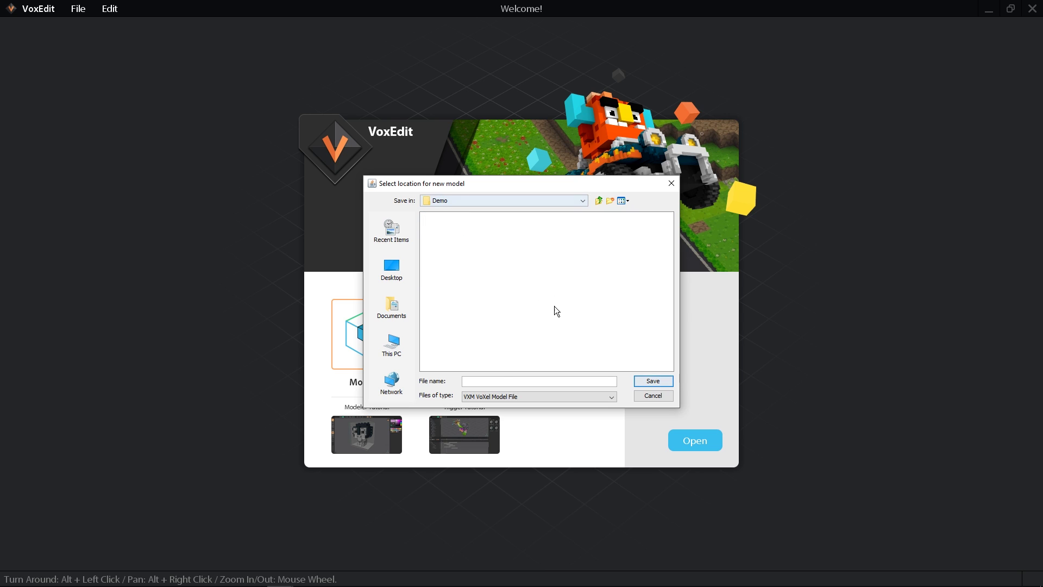
text(Demo)
key(Return)
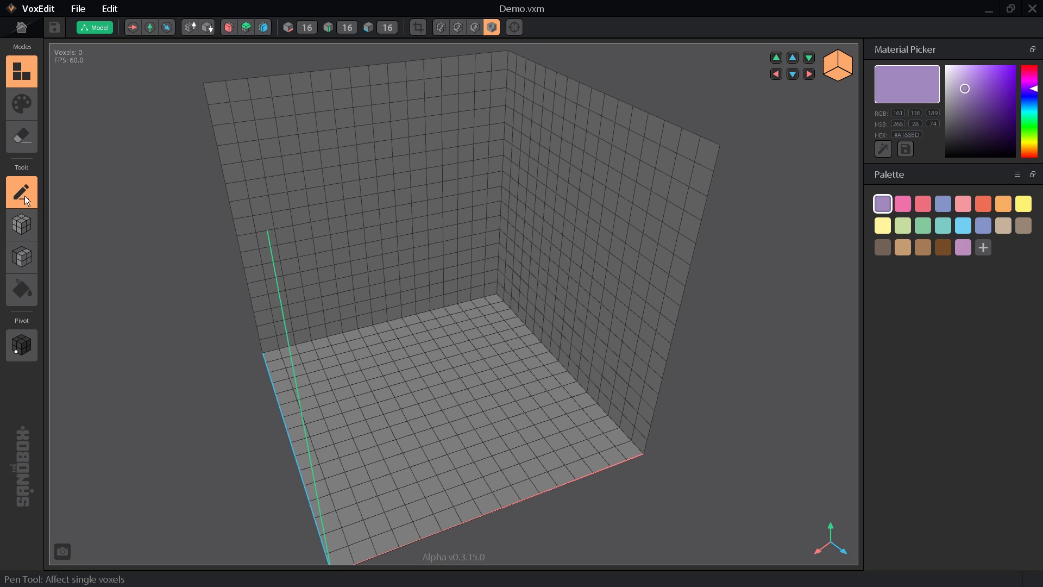
Place six single purple voxels across the floor, back wall and right wall.
click(325, 392)
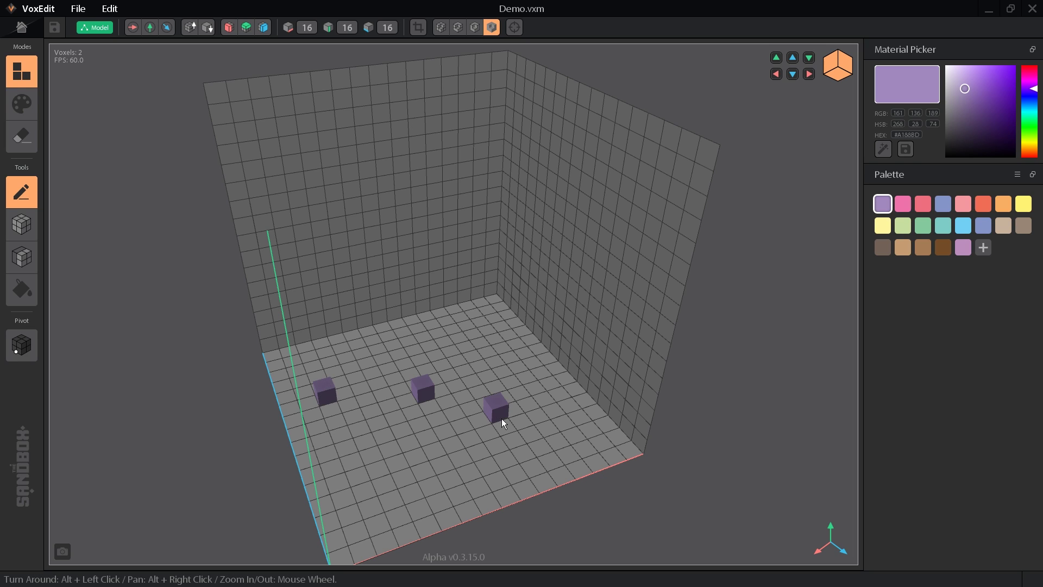
click(433, 146)
click(597, 232)
click(589, 294)
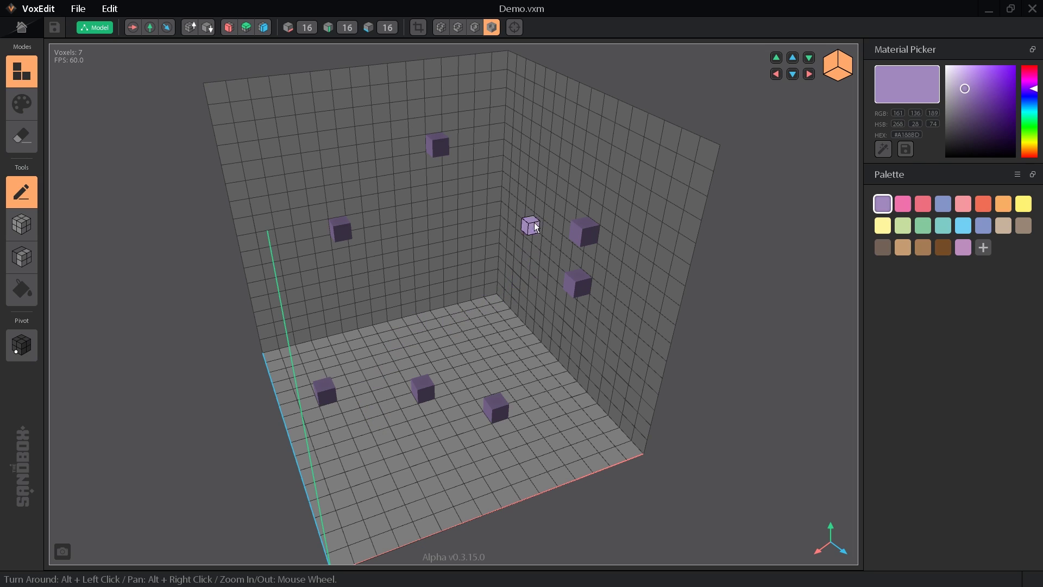
click(439, 269)
click(524, 297)
Stack a three-voxel purple floor column, erase it, then add one voxel high on the back wall.
click(424, 383)
click(427, 357)
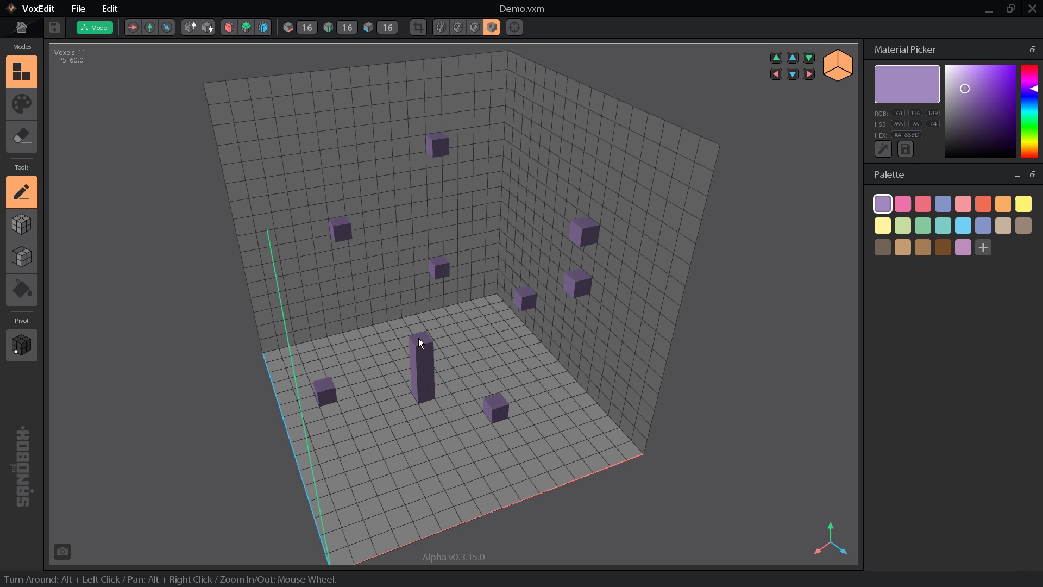
click(420, 342)
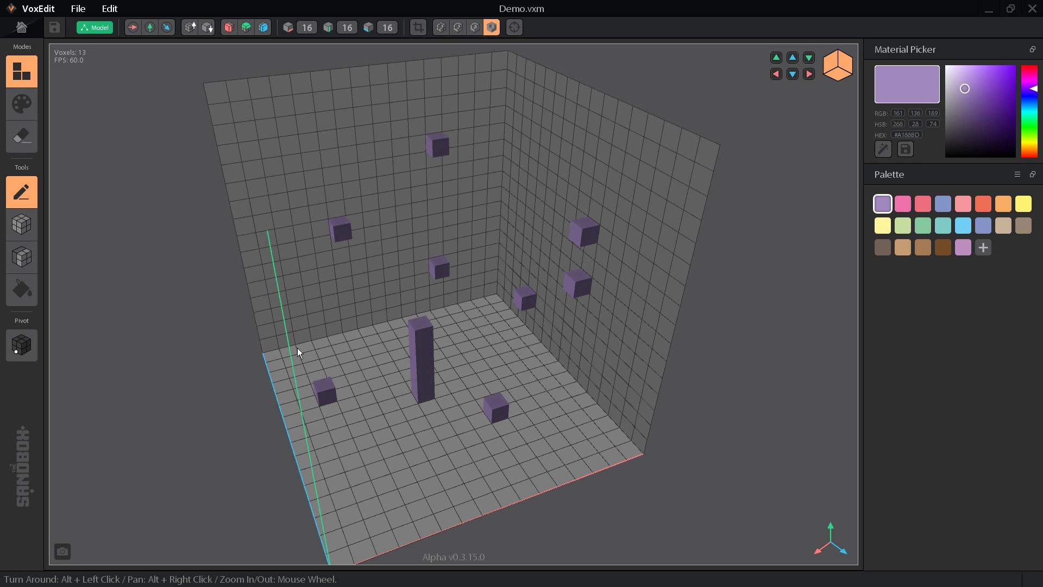
click(20, 151)
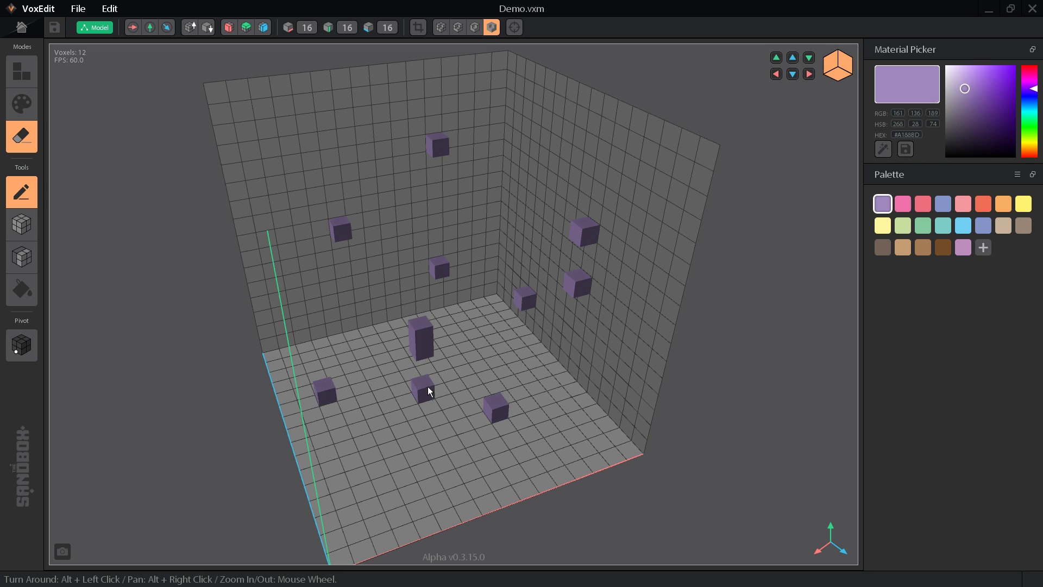
click(432, 351)
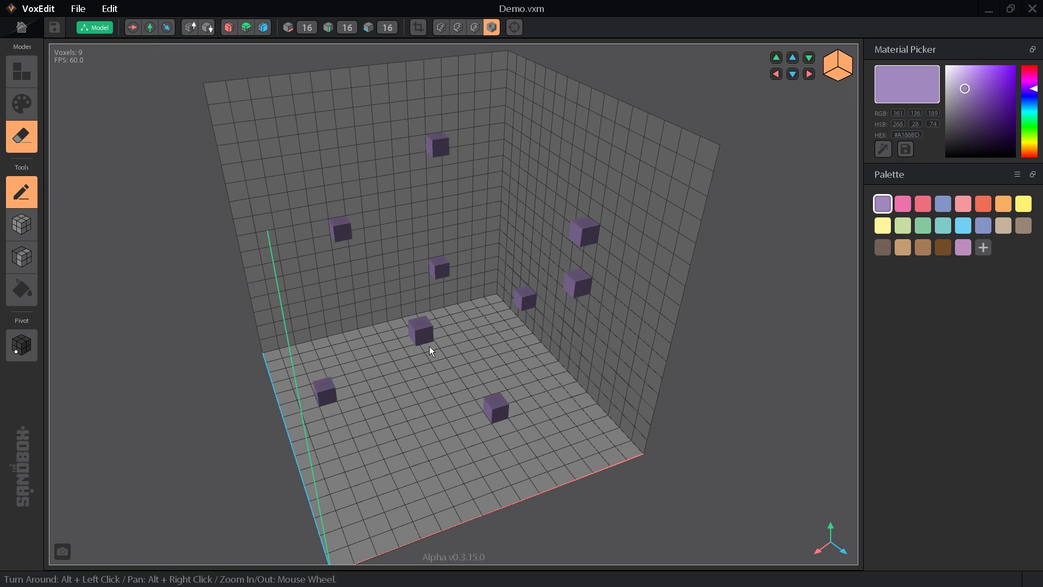
alt+drag(430, 350, 434, 283)
click(435, 281)
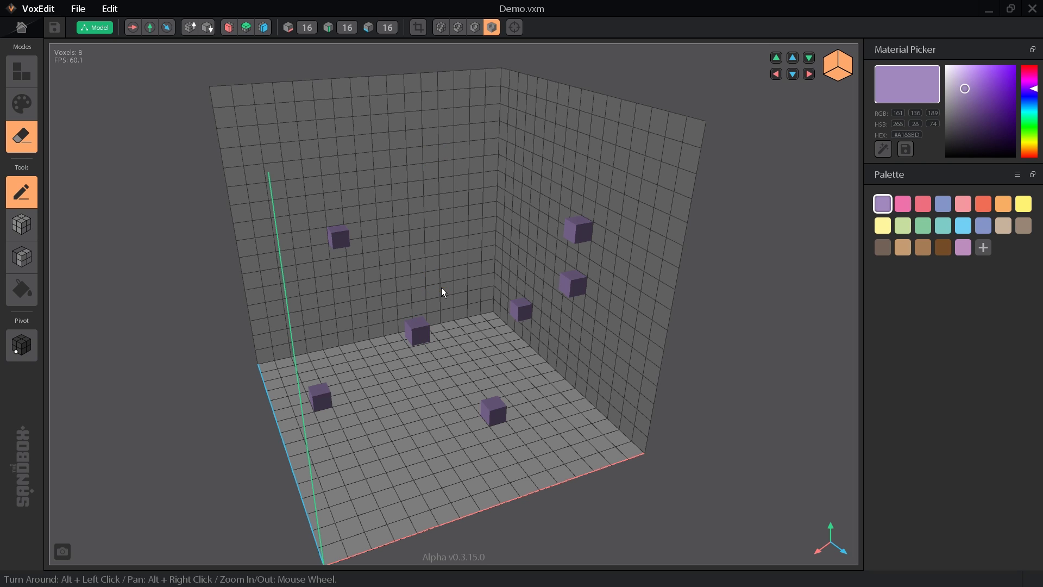
click(32, 76)
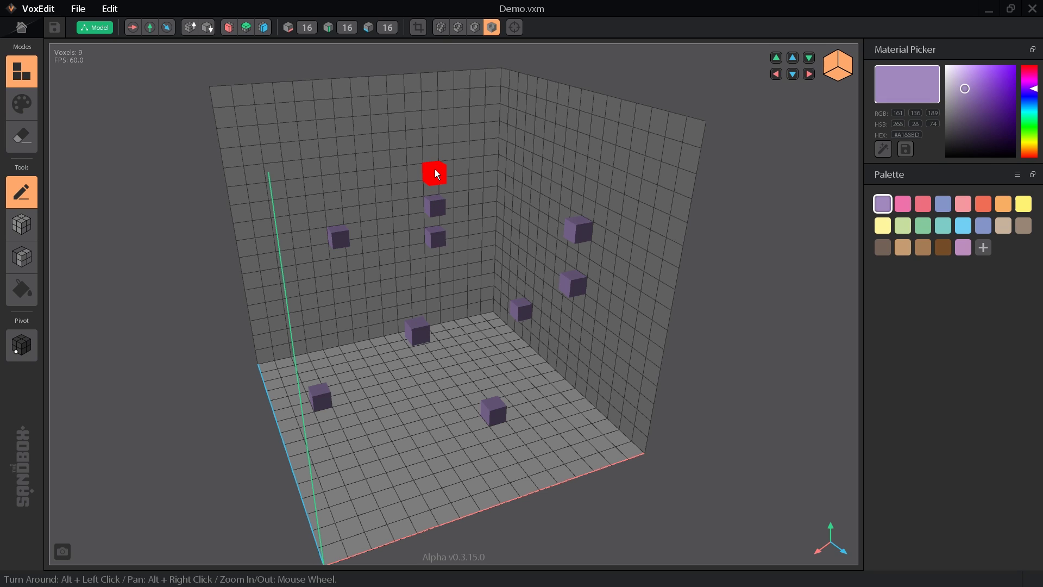
click(437, 174)
Undo the last voxel and box-paint five voxels orange, leaving two purple.
key(ctrl+z)
click(28, 107)
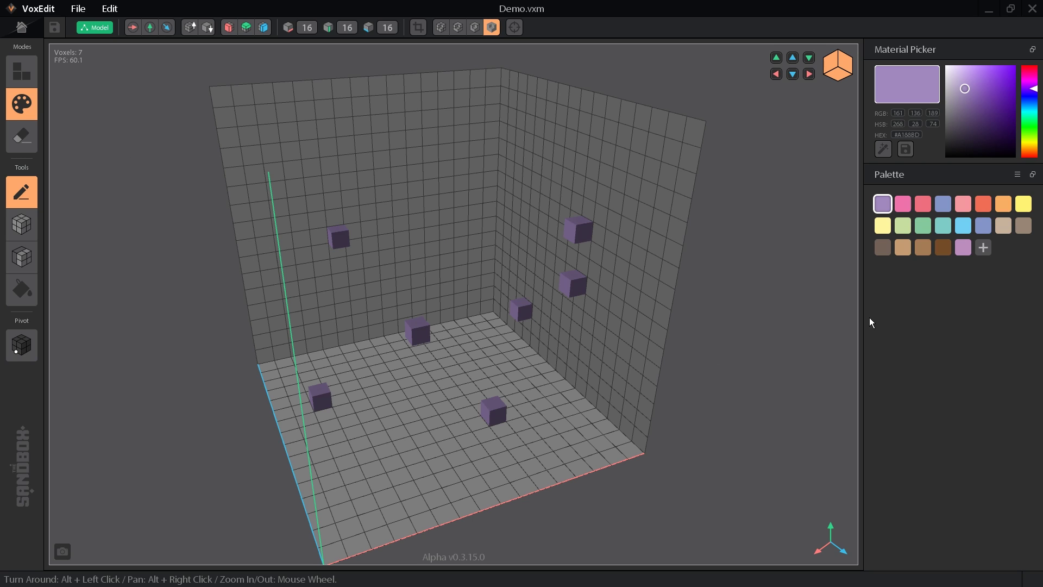
click(1003, 205)
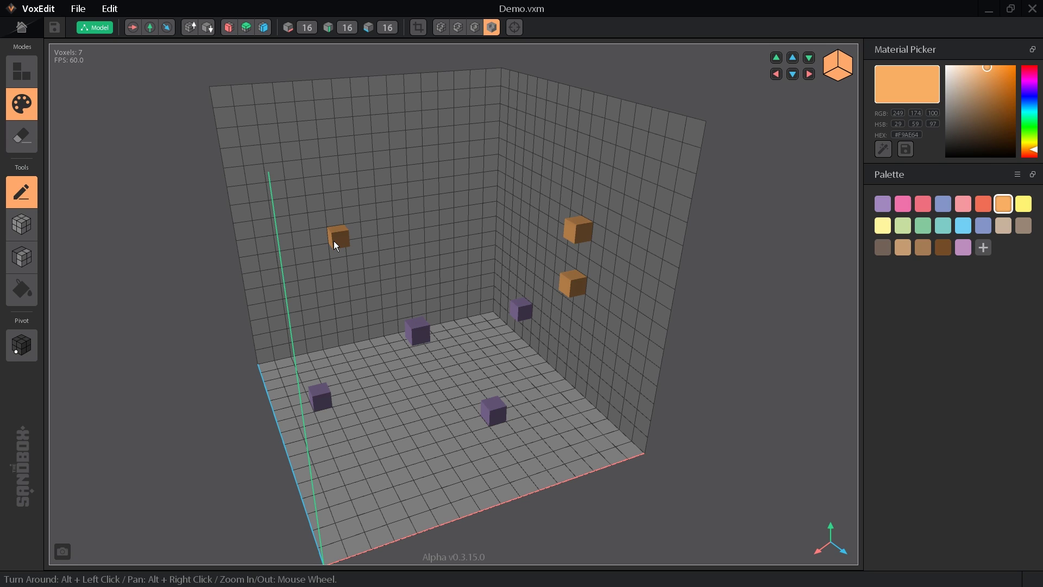
key(b)
drag(418, 331, 493, 411)
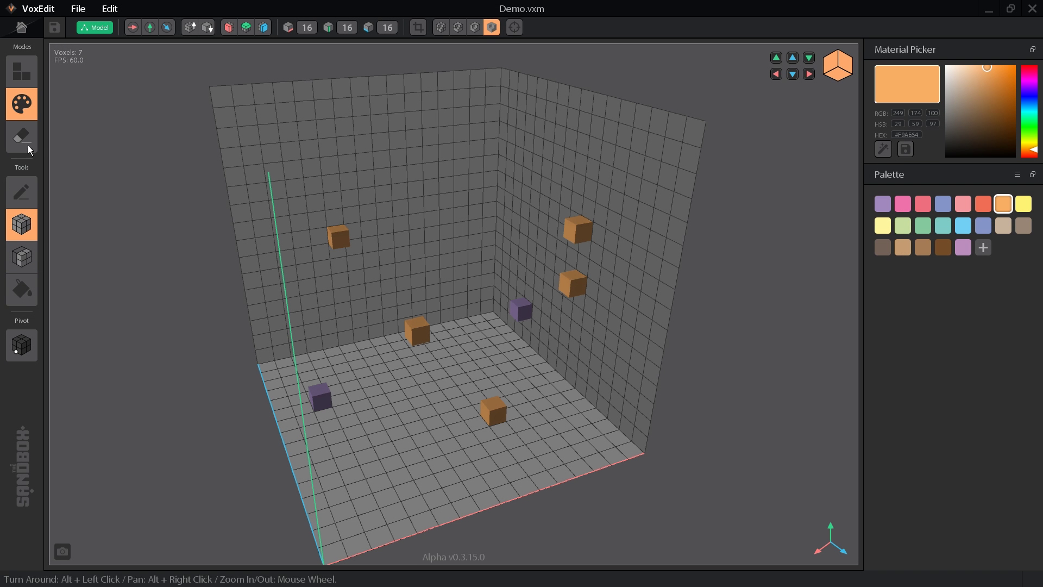
Build stacked orange boxes against the back wall and floor, then carve two vertical channels into the tall block.
click(30, 72)
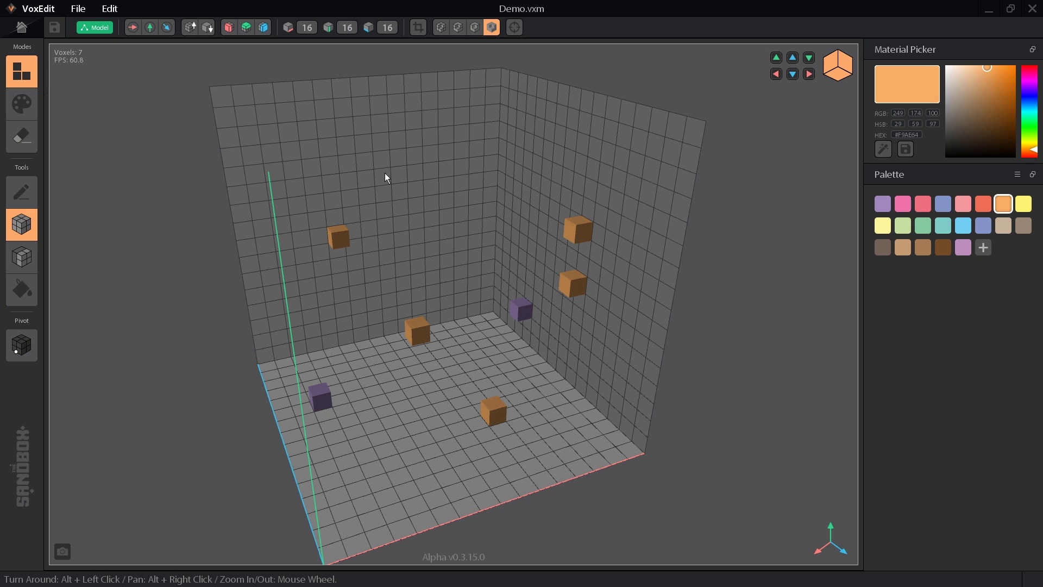
drag(383, 196, 403, 493)
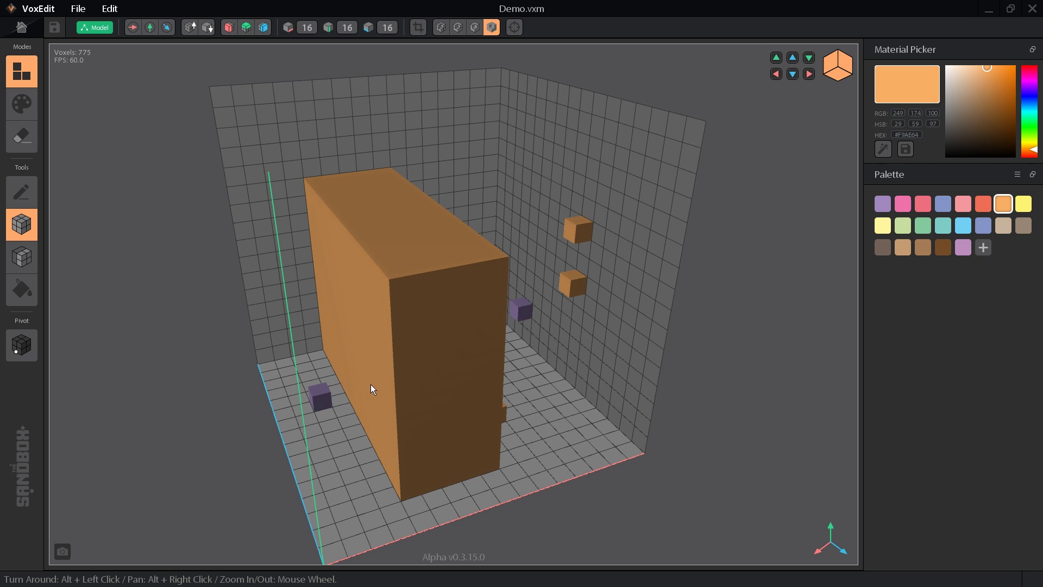
drag(379, 374, 565, 471)
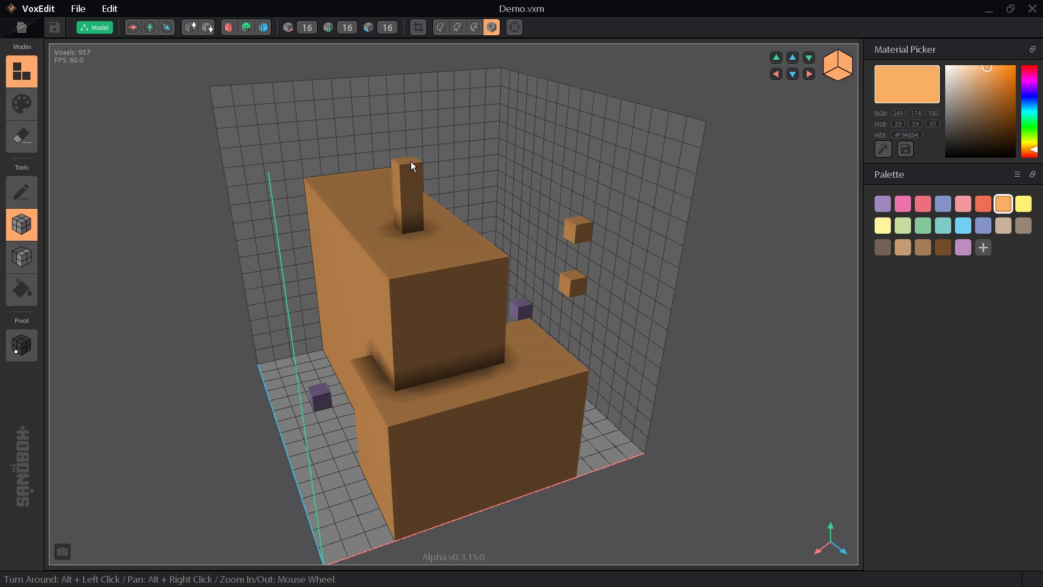
drag(411, 161, 466, 393)
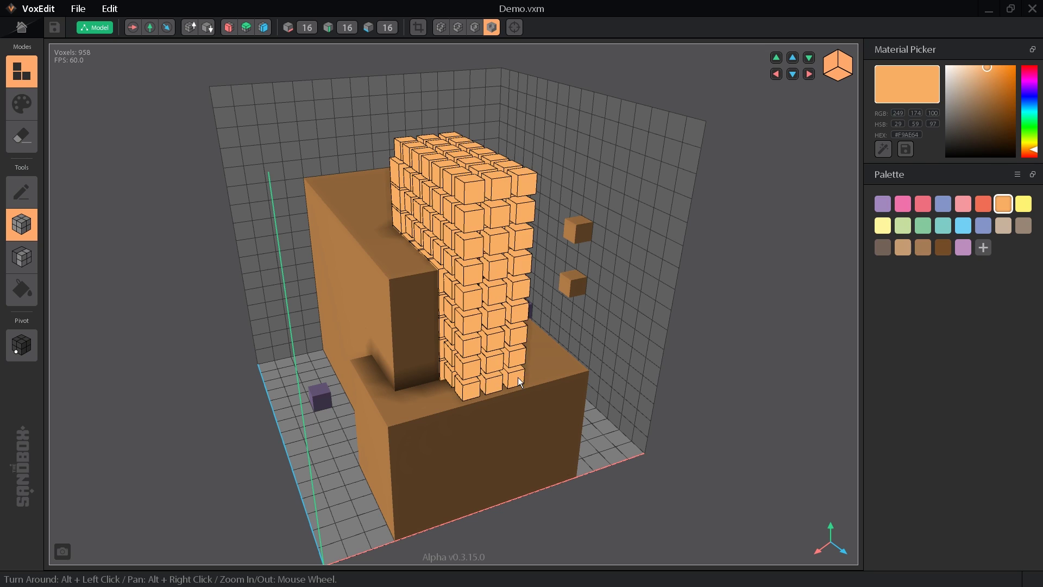
drag(466, 393, 542, 367)
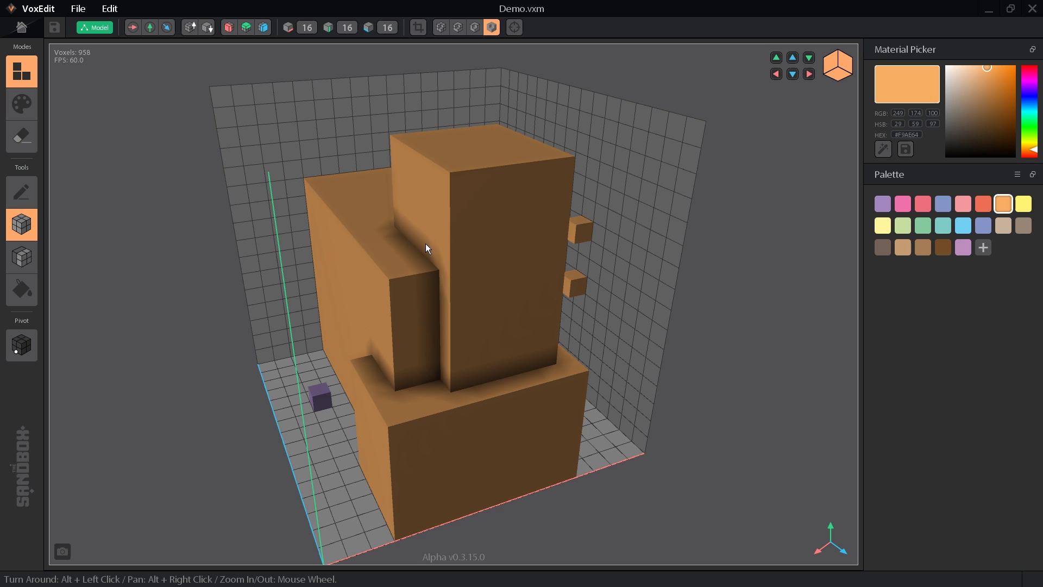
drag(426, 236, 518, 362)
drag(429, 206, 523, 460)
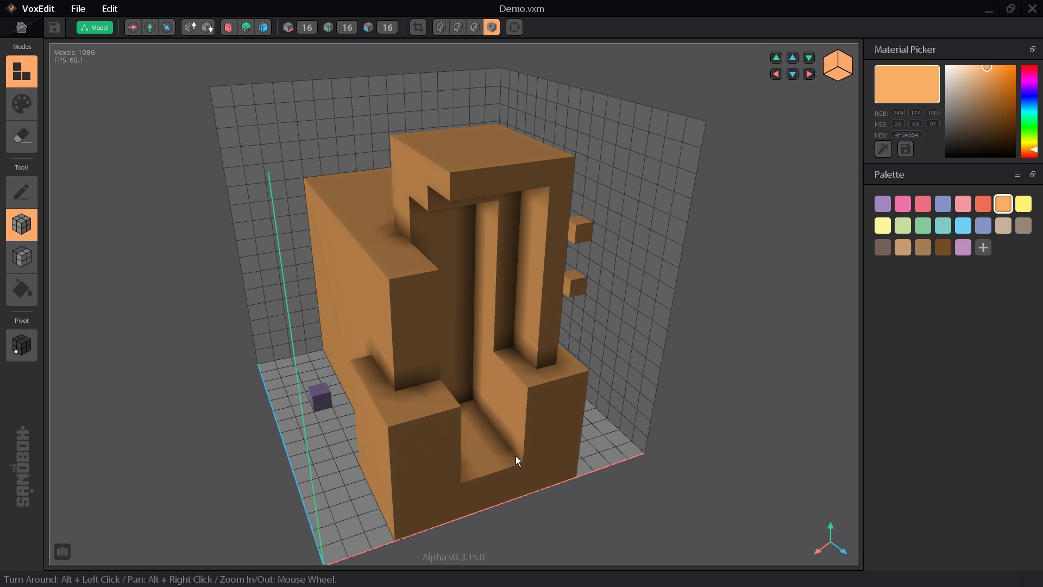
Box-paint the channels and base of the block pink.
key(2)
click(903, 203)
mouse_move(554, 212)
mouse_down()
mouse_move(471, 343)
mouse_move(422, 472)
mouse_up()
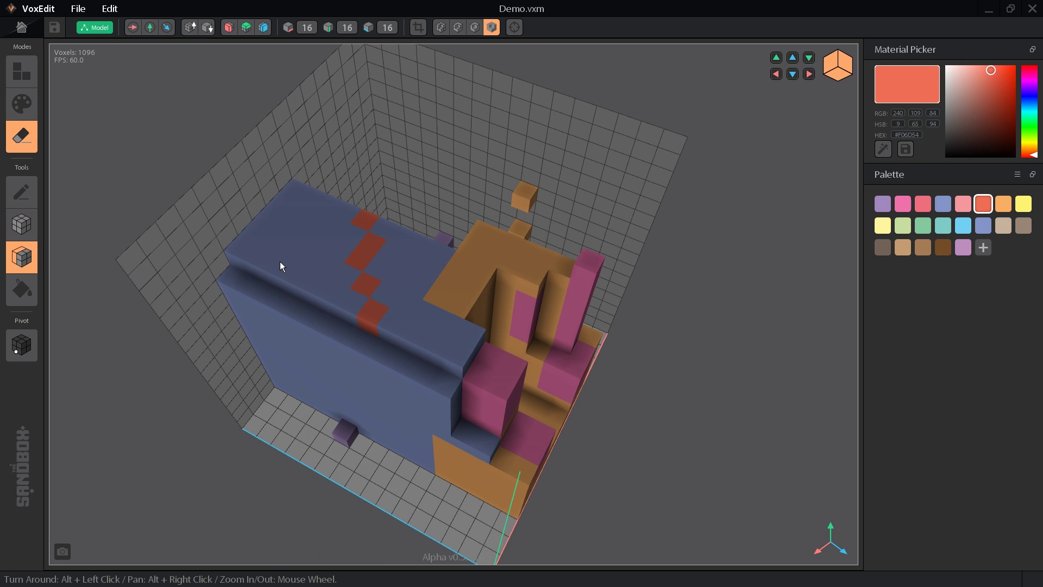
Erase the left block's top layer and the brown layer under the red blocks.
click(279, 261)
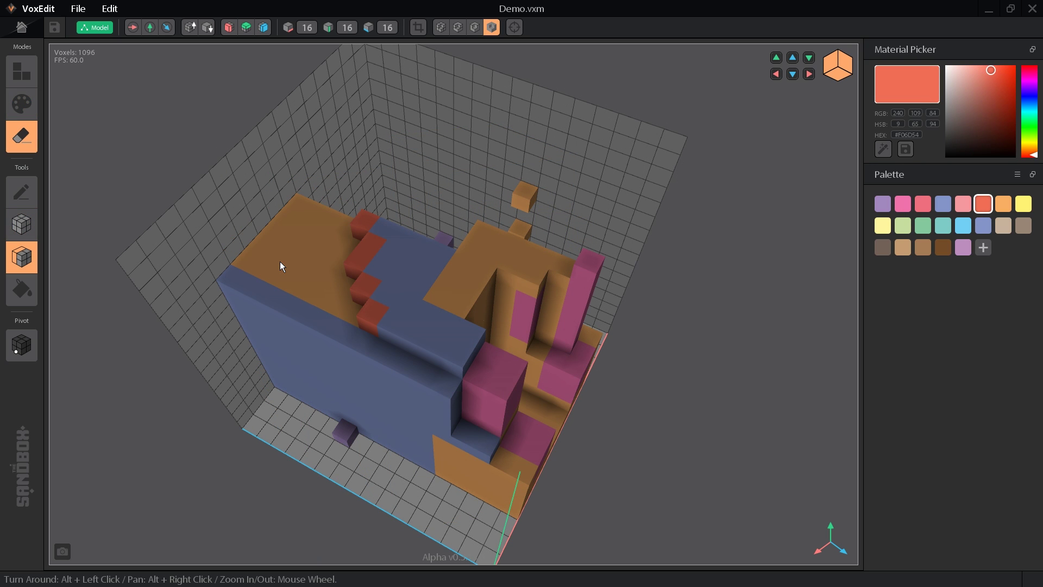
click(281, 266)
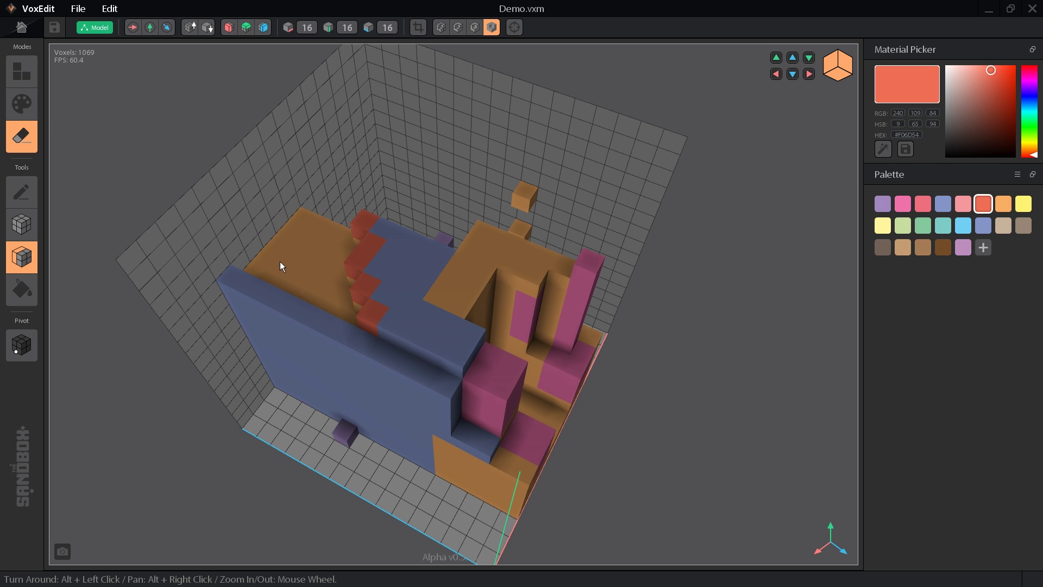
mouse_move(280, 266)
alt+mouse_down()
mouse_move(330, 323)
mouse_move(231, 310)
mouse_move(63, 350)
alt+mouse_up()
scroll(231, 310, up, 3)
scroll(224, 310, up, 3)
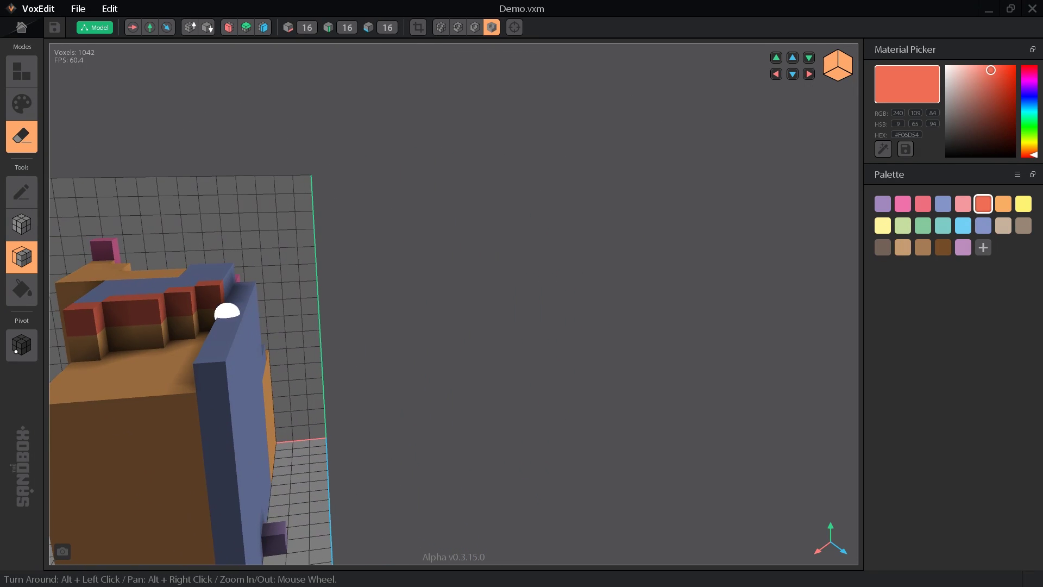
click(120, 340)
click(164, 332)
Fill-erase the connected orange region, leaving separate blue, pink and red pieces.
key(f)
key(4)
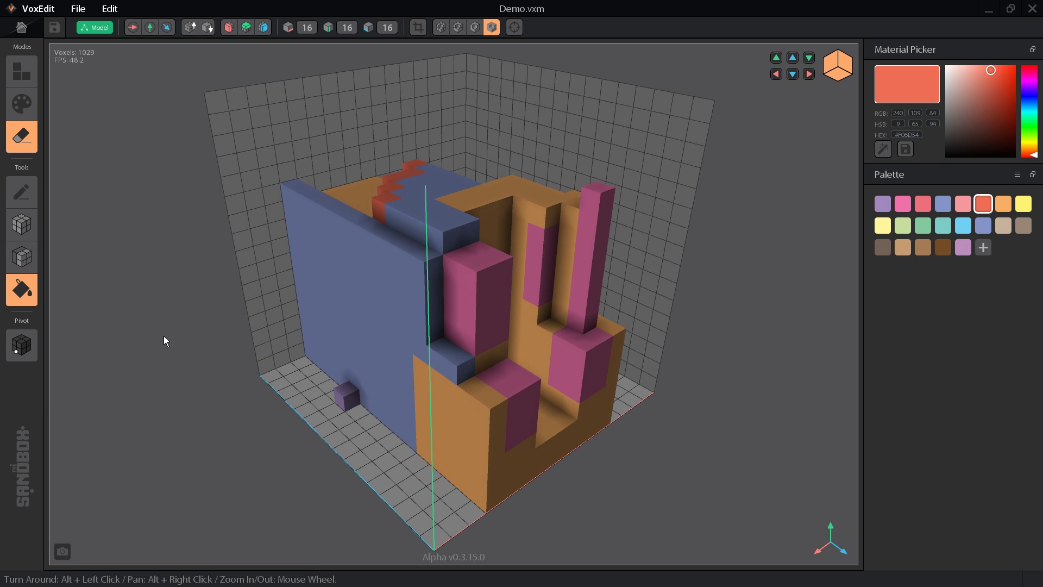
click(480, 439)
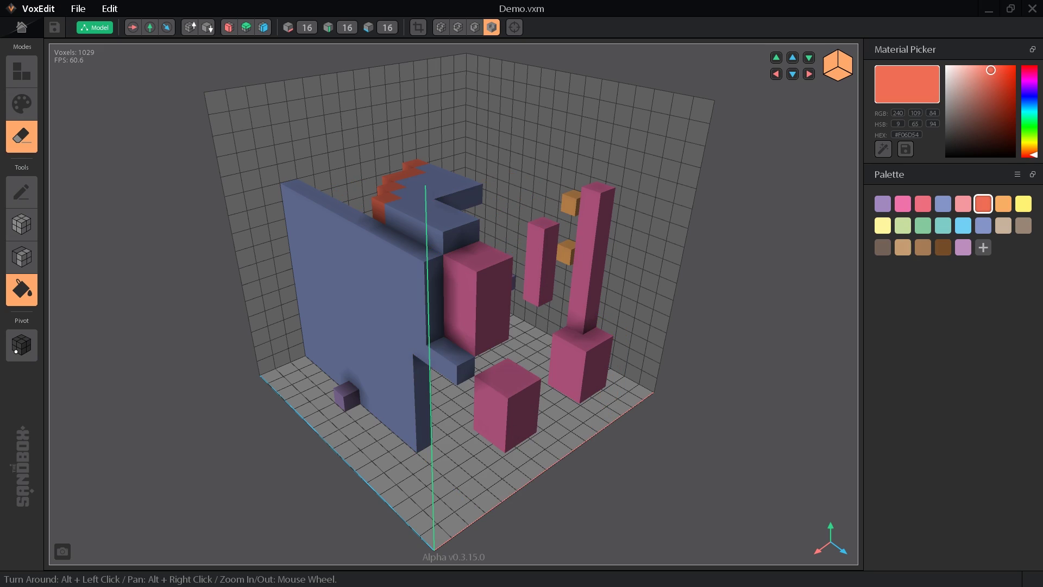
mouse_move(487, 437)
alt+mouse_down()
mouse_move(454, 304)
mouse_move(543, 326)
alt+mouse_up()
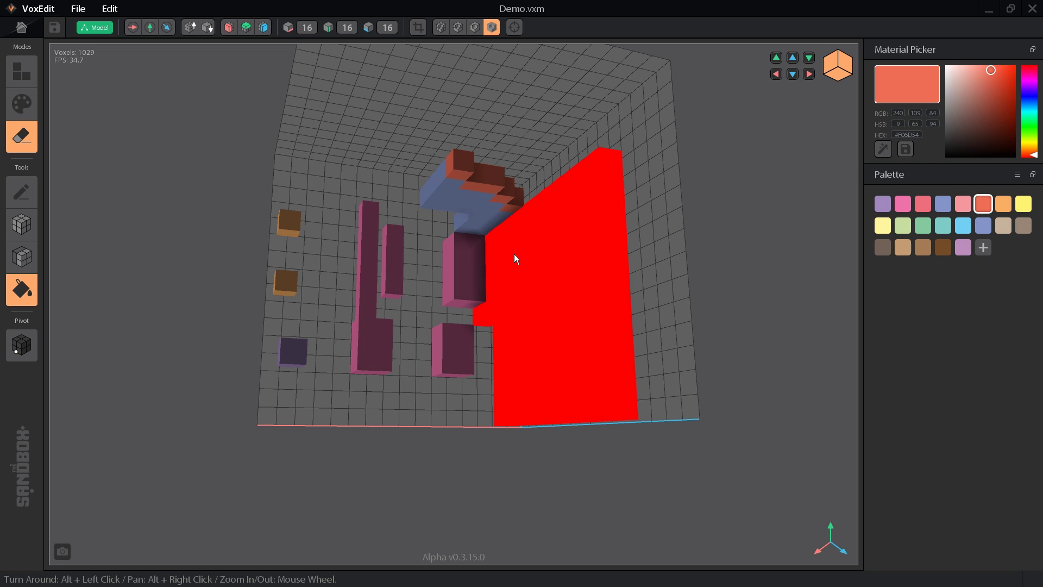
Fill-erase the blue wall and drag the pivot point up and to the left.
click(27, 344)
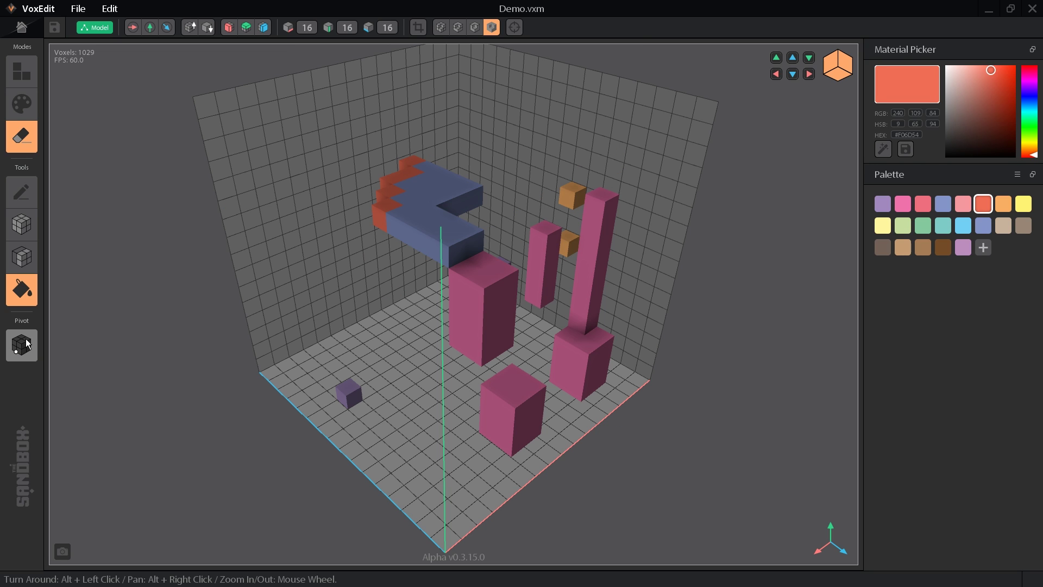
click(27, 344)
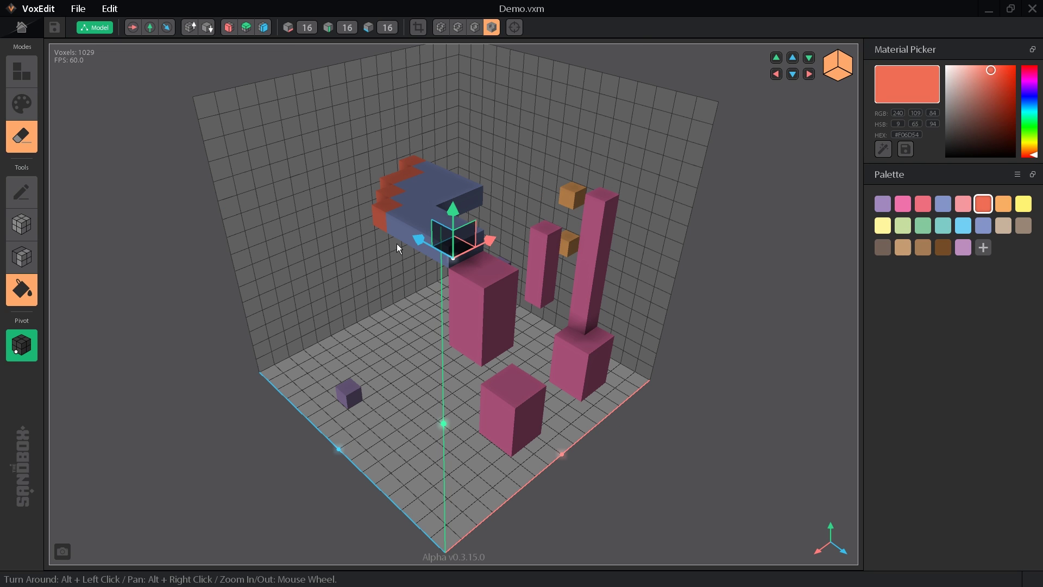
mouse_move(422, 238)
mouse_down()
mouse_move(349, 203)
mouse_move(387, 233)
mouse_move(347, 203)
mouse_up()
key(Escape)
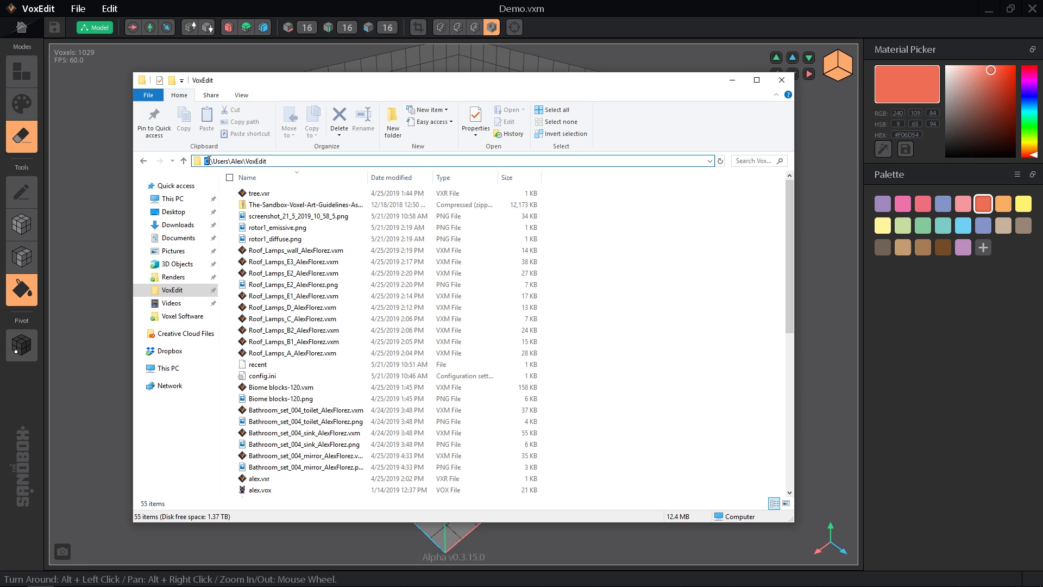
drag(206, 161, 277, 162)
double_click(308, 216)
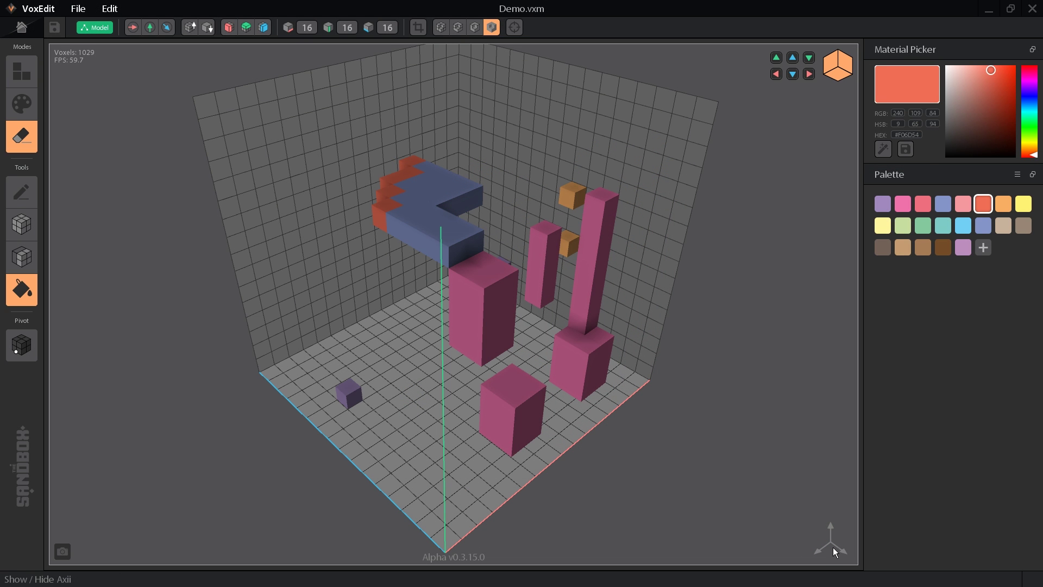
click(833, 546)
click(835, 547)
click(835, 547)
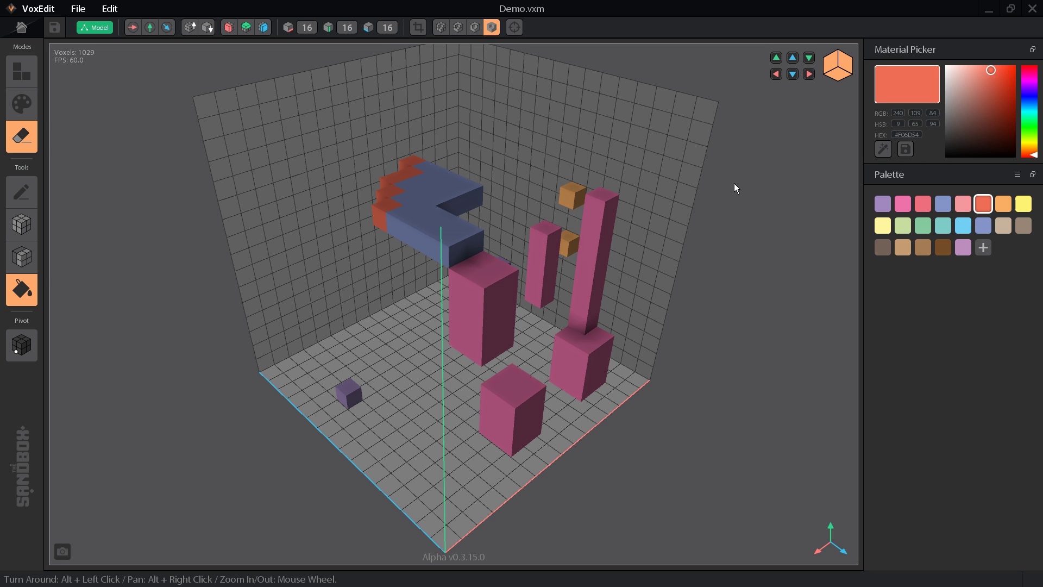
Rotate the model with the arrow buttons until the large pink cubes sit near the top.
click(773, 74)
click(809, 74)
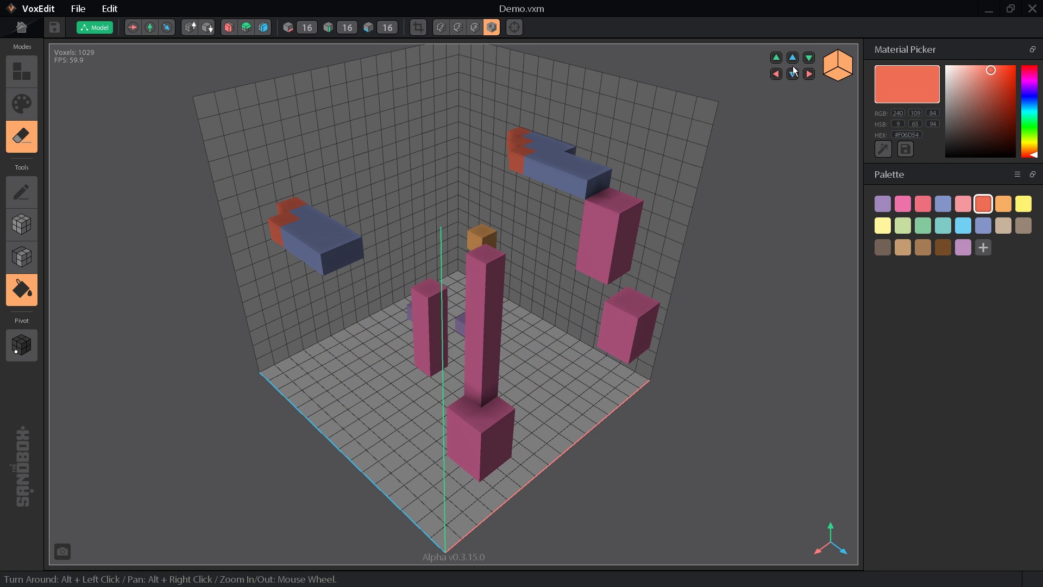
click(793, 58)
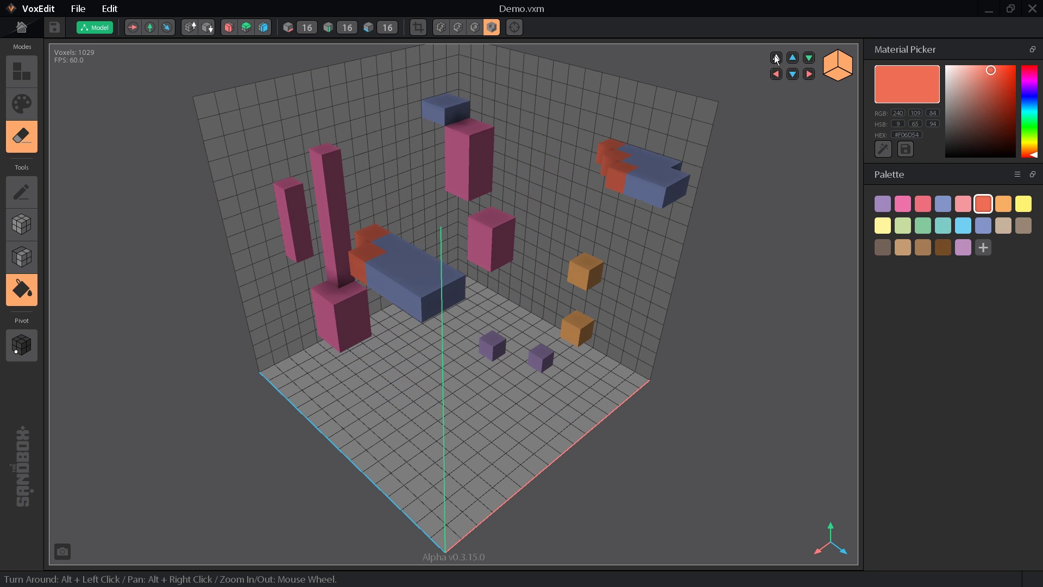
click(777, 59)
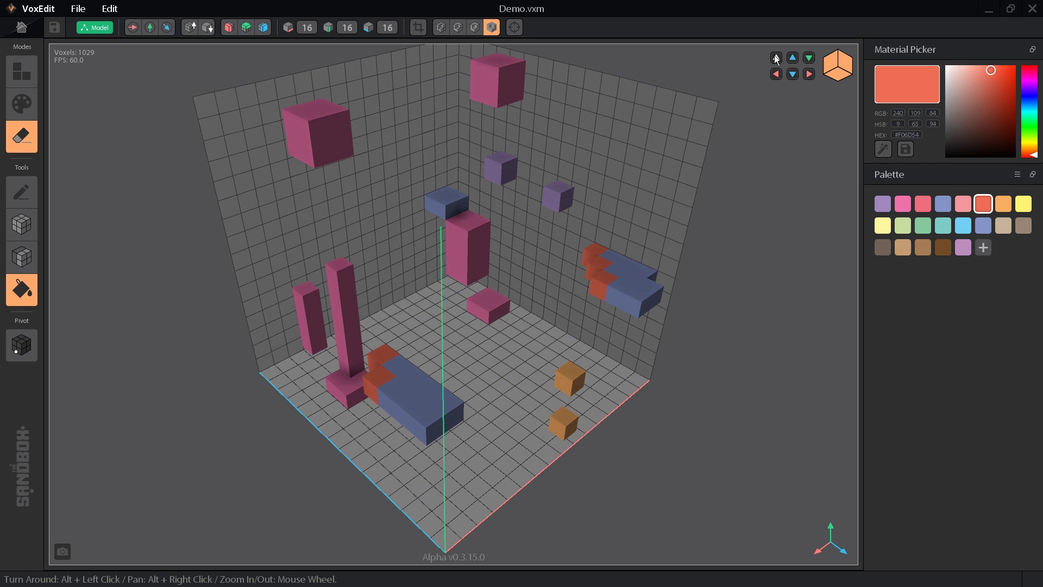
Hide the grid walls and floor, then bring both back.
click(835, 65)
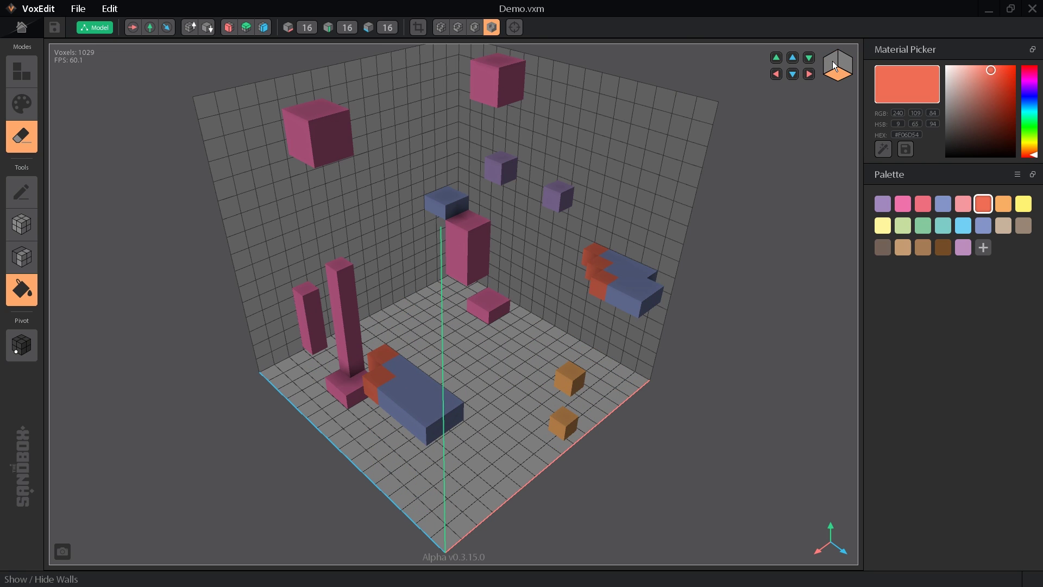
click(839, 79)
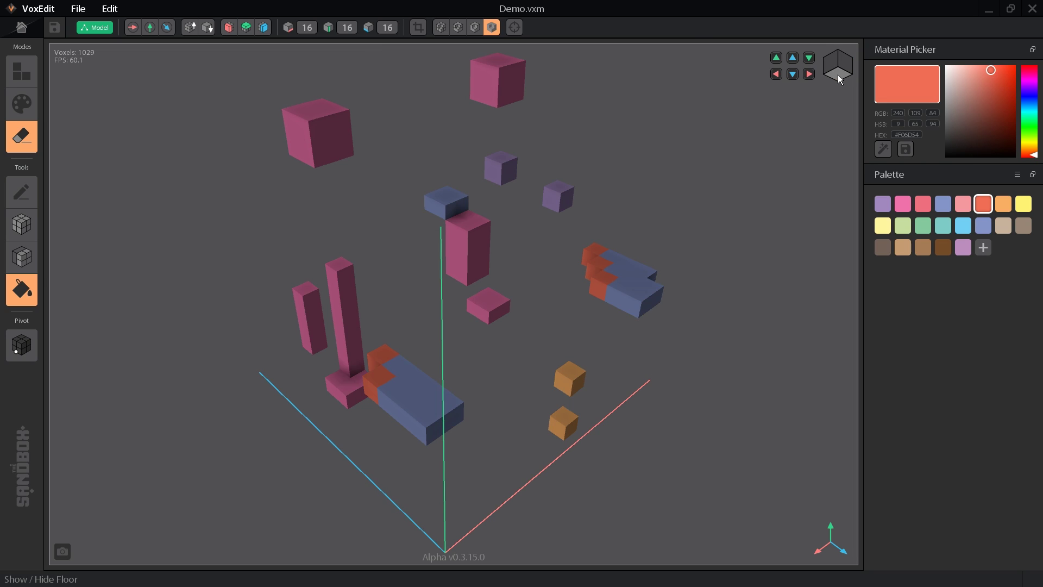
click(838, 74)
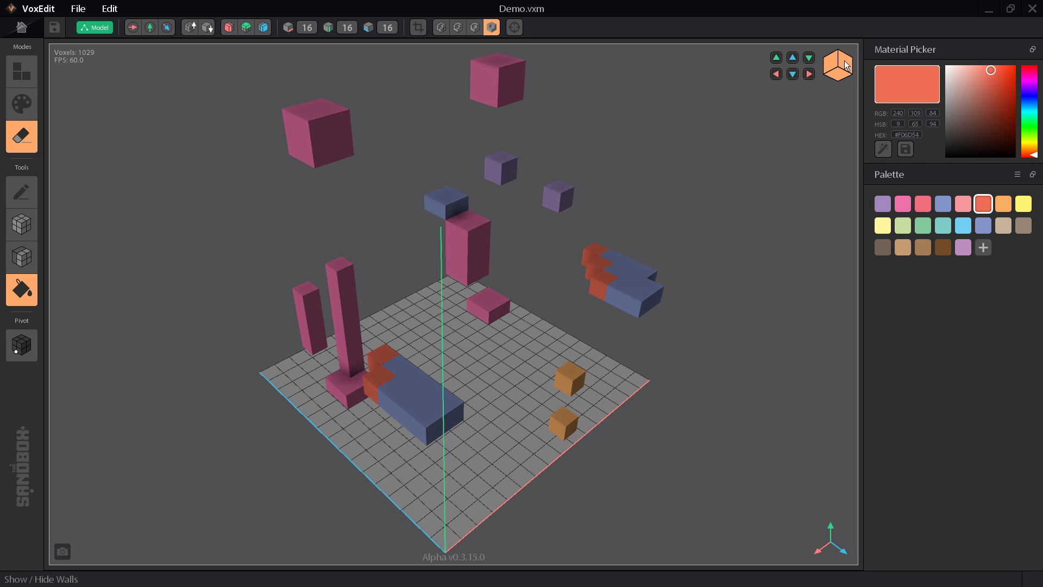
click(846, 65)
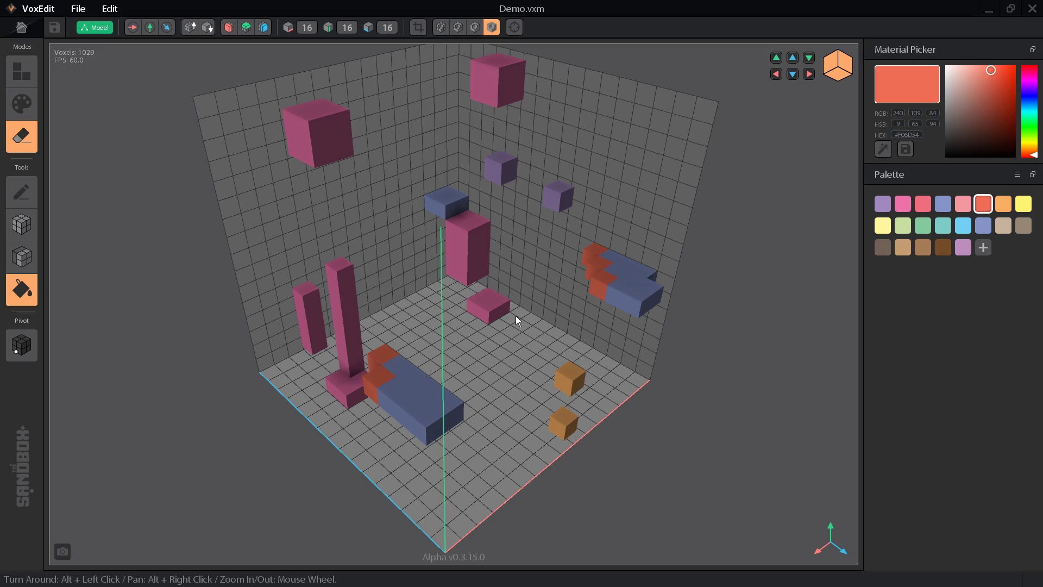
alt+drag(454, 303, 543, 282)
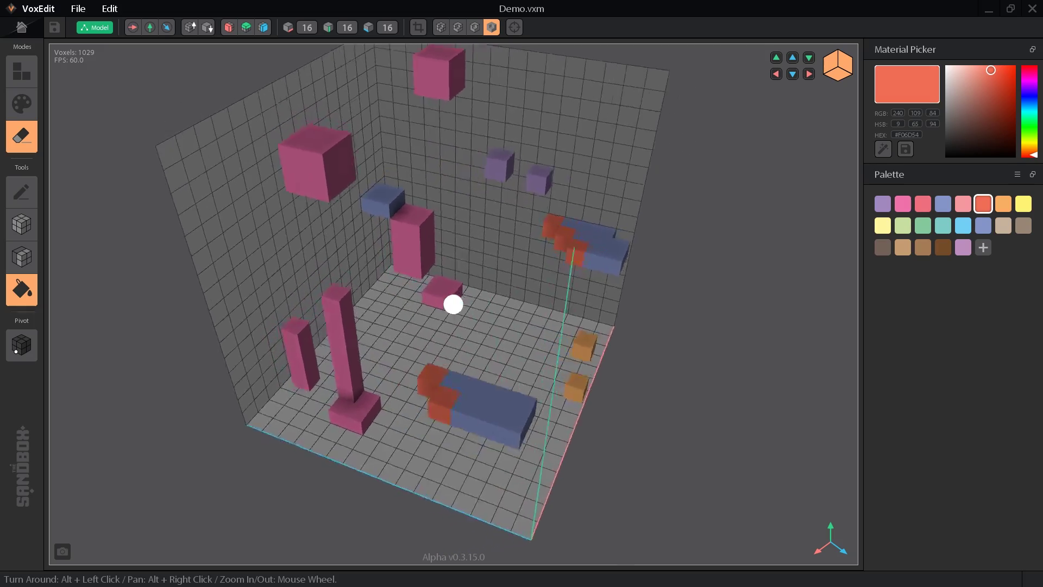
alt+drag(451, 305, 451, 377)
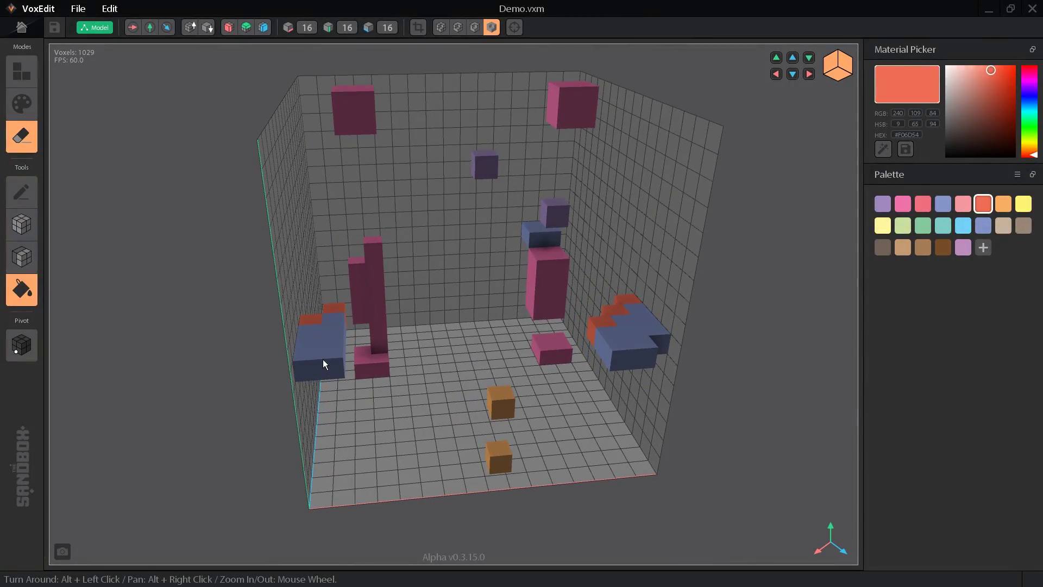
mouse_move(328, 345)
alt+mouse_down()
mouse_move(543, 305)
mouse_move(773, 230)
alt+mouse_up()
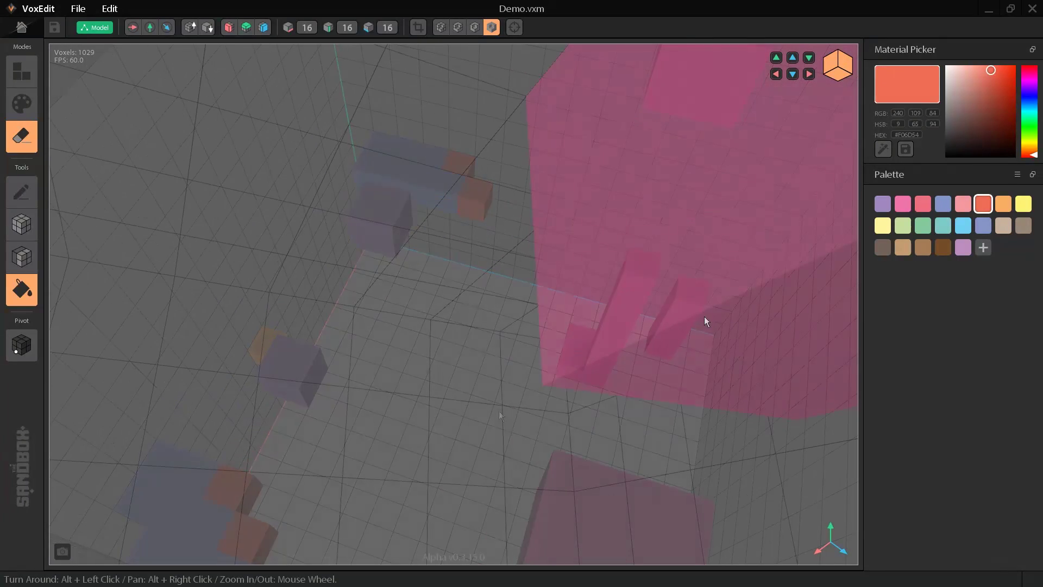
click(513, 34)
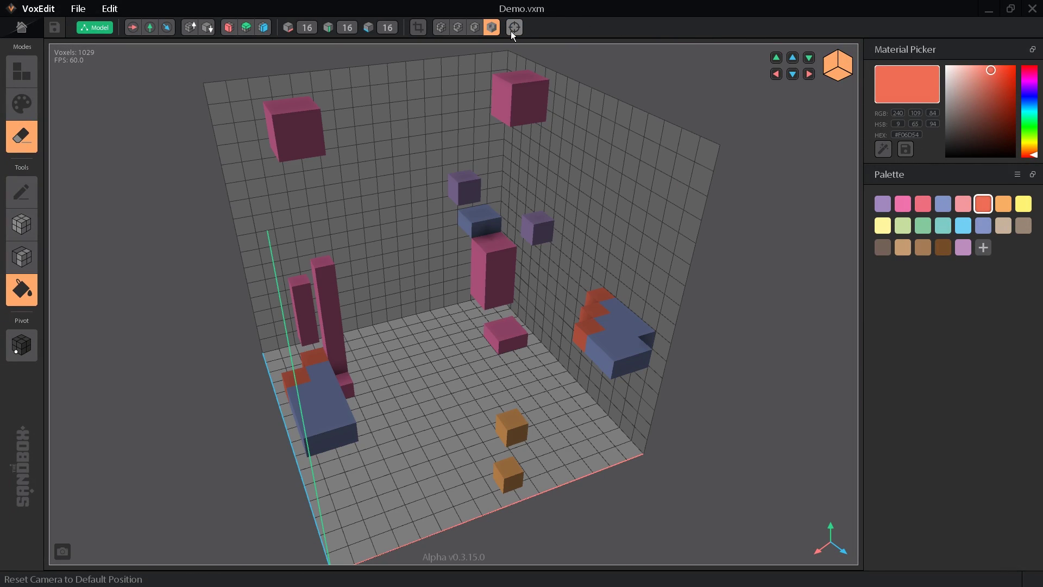
Save Demo.vxm, reopen it from Recent Files, then switch to the rigger, saving when asked.
click(33, 26)
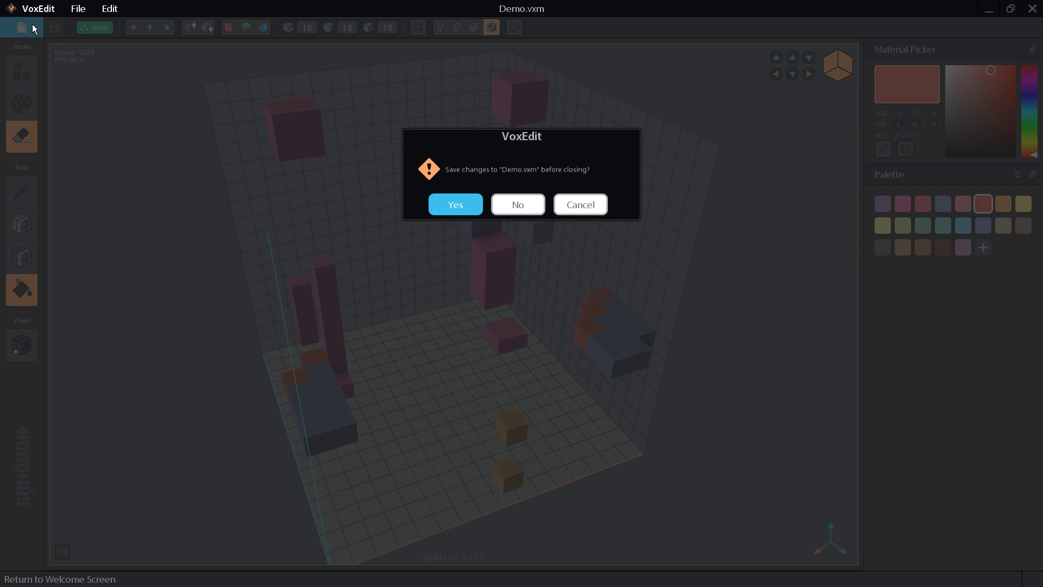
click(473, 210)
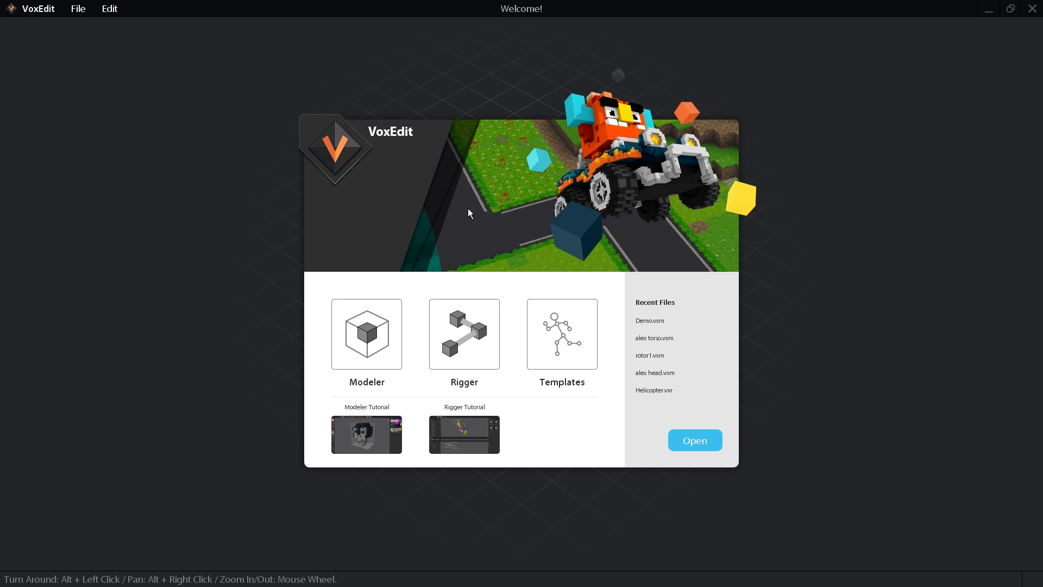
click(650, 320)
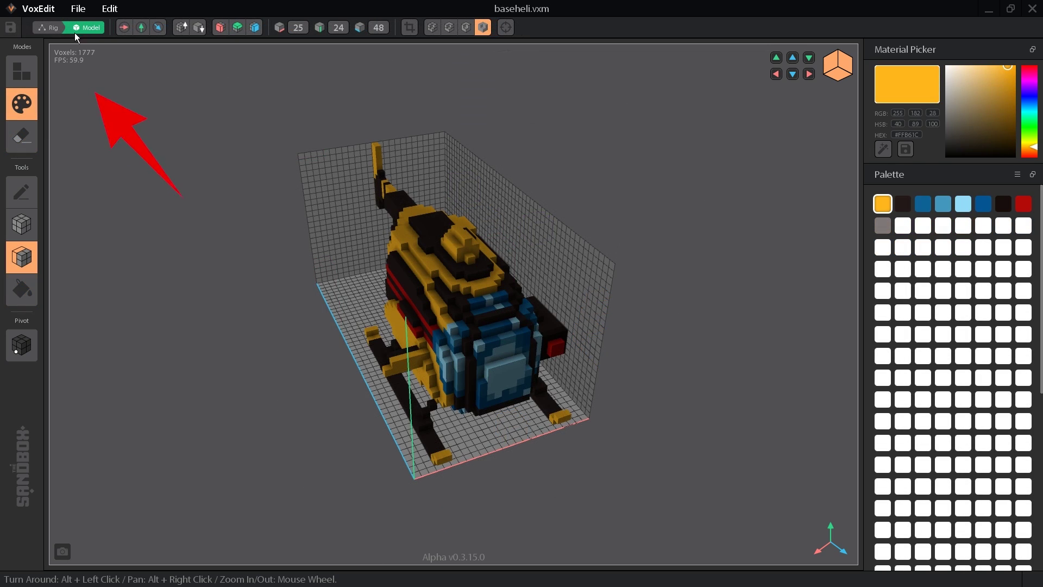
click(54, 29)
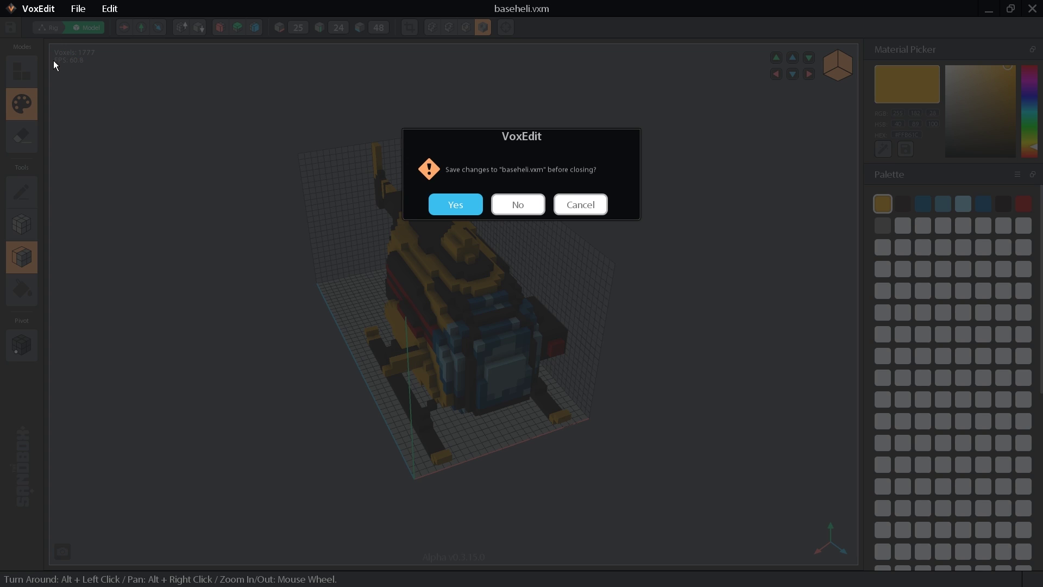
click(437, 204)
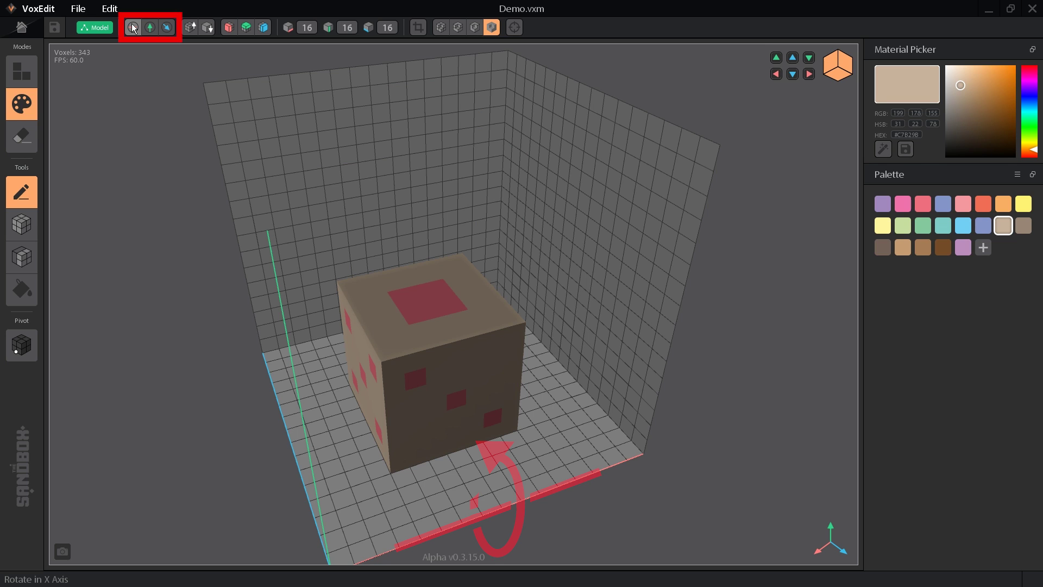
Rotate the cube model twice each about the X, Y and Z axes.
click(133, 28)
click(132, 26)
click(148, 31)
click(147, 31)
click(148, 30)
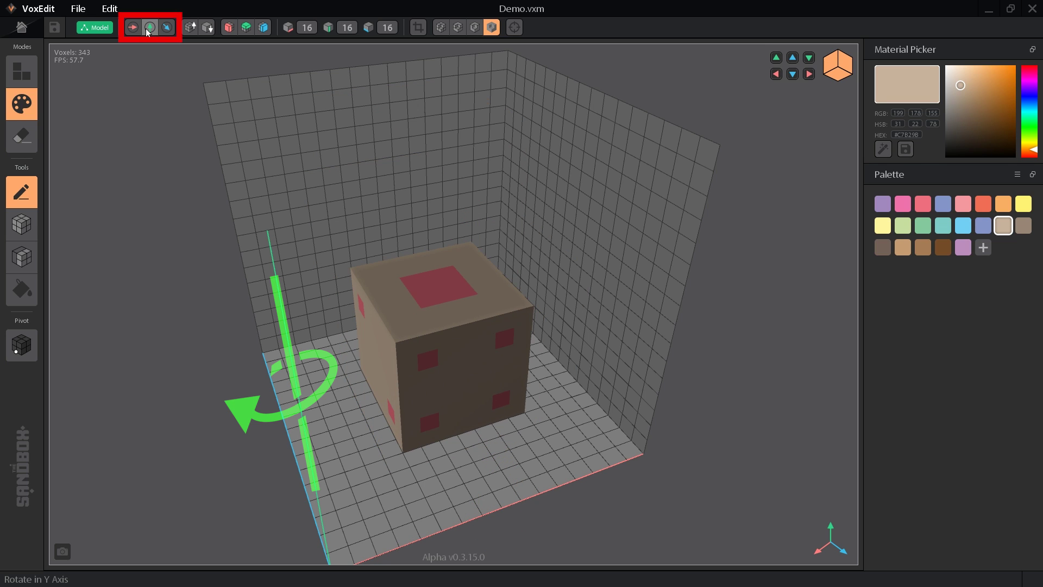
click(168, 28)
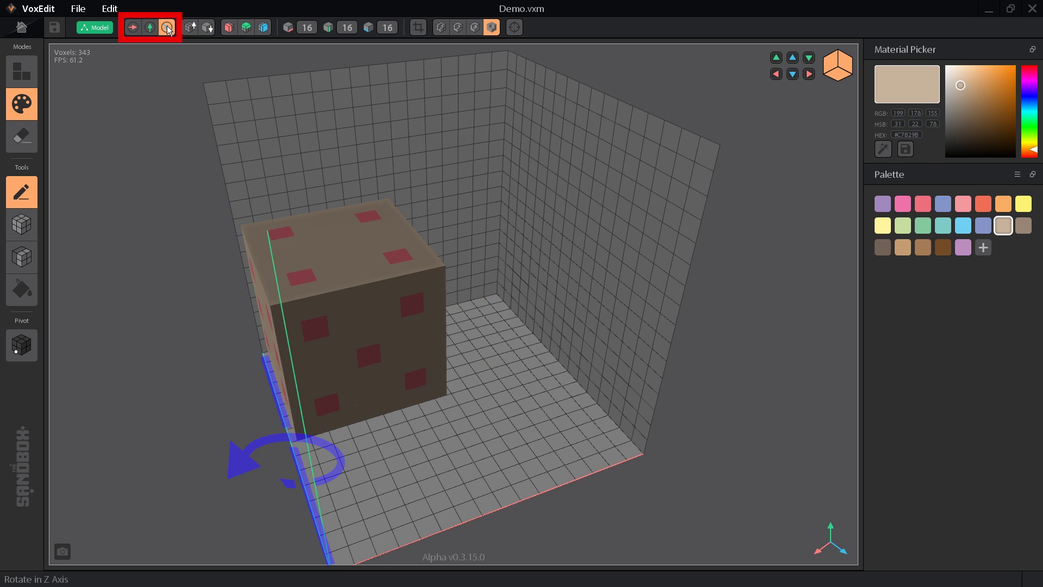
click(168, 28)
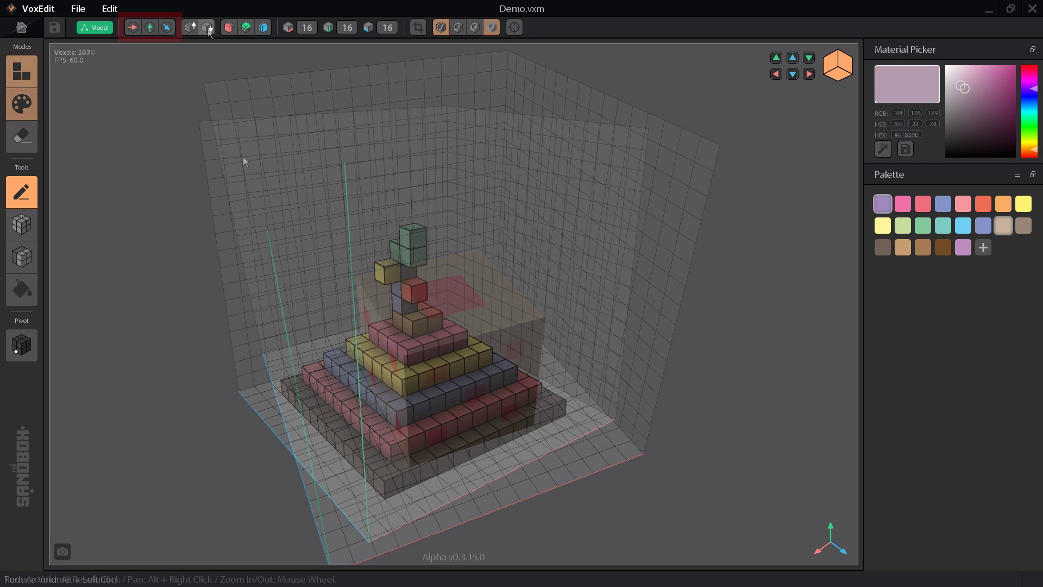
Double the volume resolution to 32 and paint a tan staircase down the pyramid's front tiers.
click(193, 31)
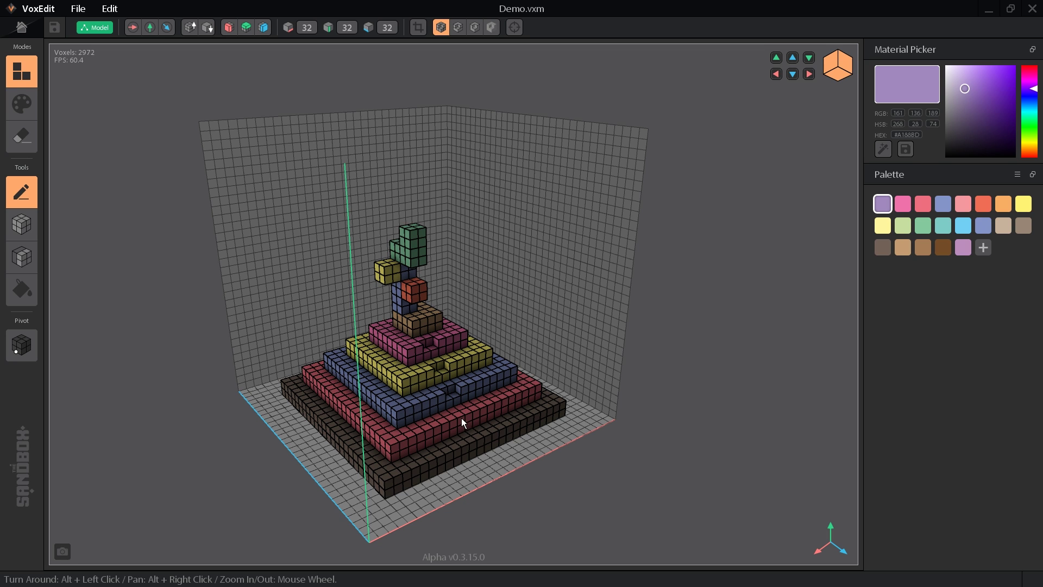
click(22, 224)
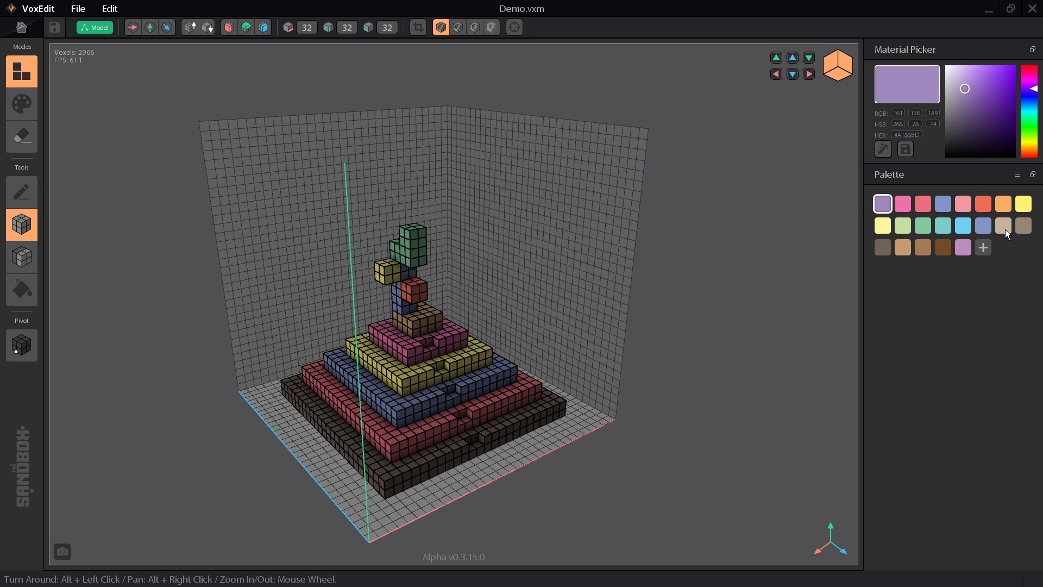
click(1003, 226)
key(p)
drag(424, 339, 481, 450)
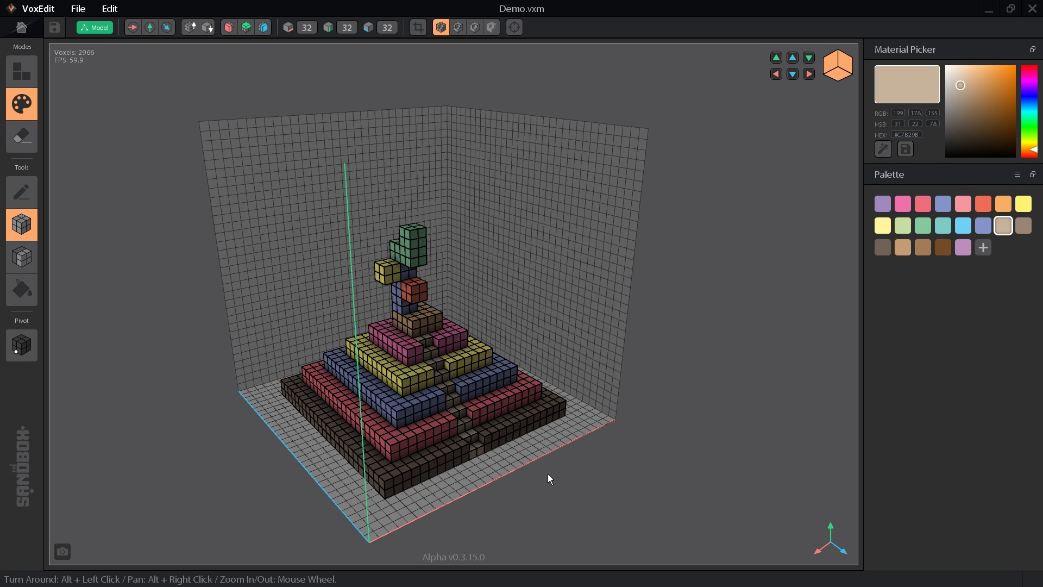
alt+drag(546, 474, 506, 449)
scroll(501, 452, up, 3)
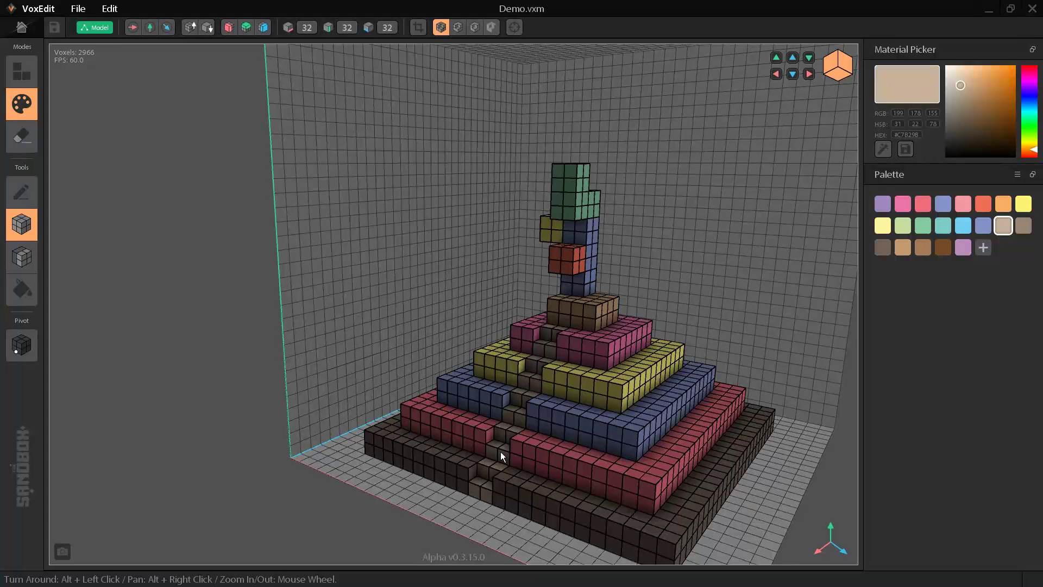
Halve the resolution to 16 and then 8, then double it back to 32.
click(210, 26)
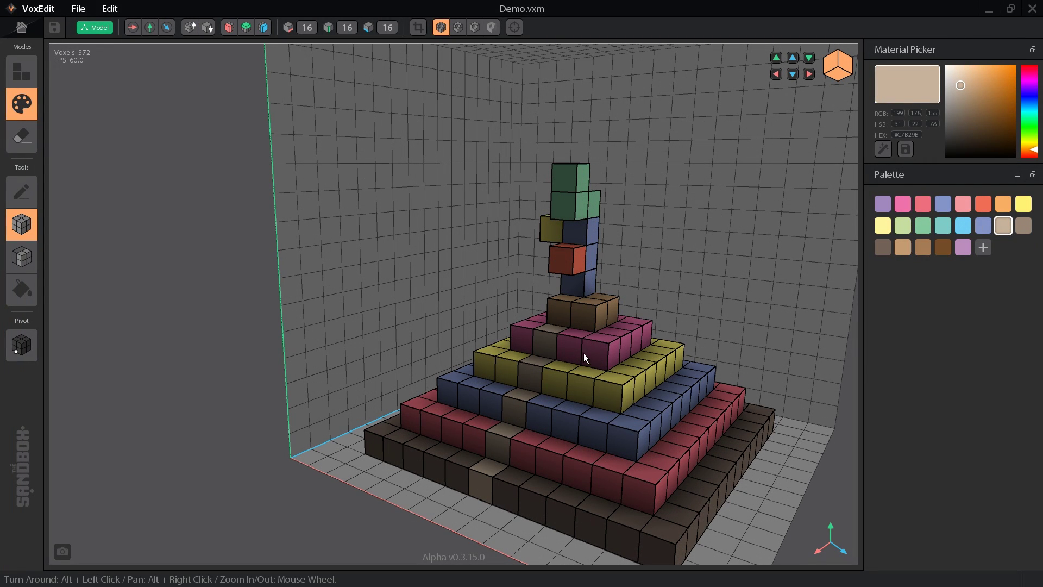
click(205, 27)
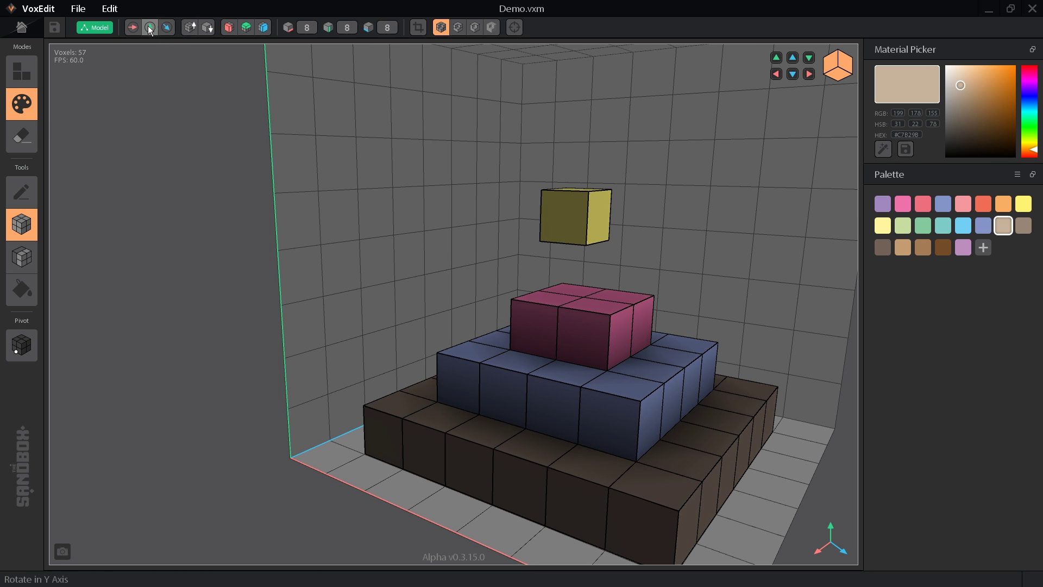
click(190, 27)
click(190, 27)
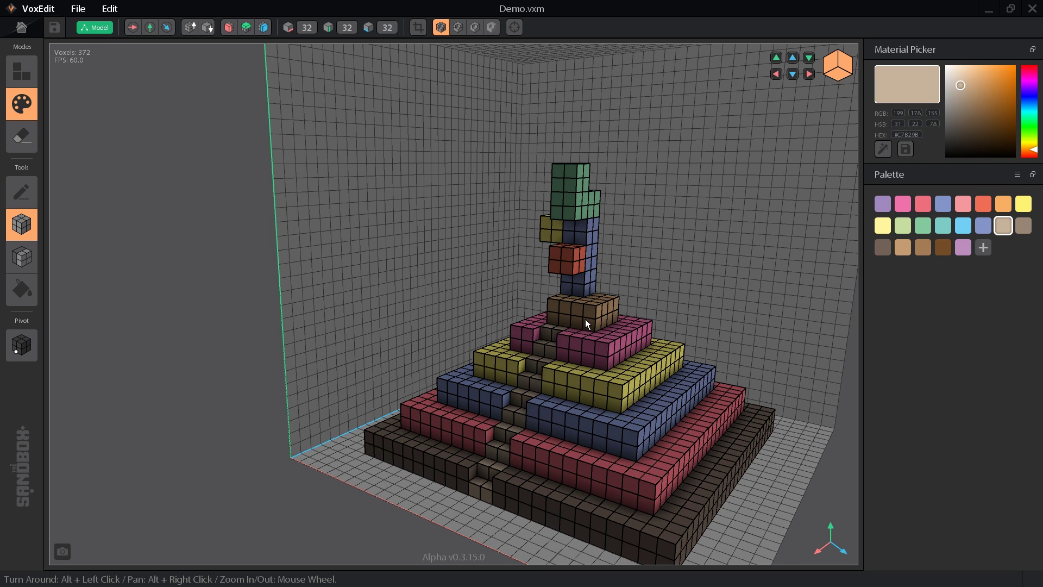
click(110, 8)
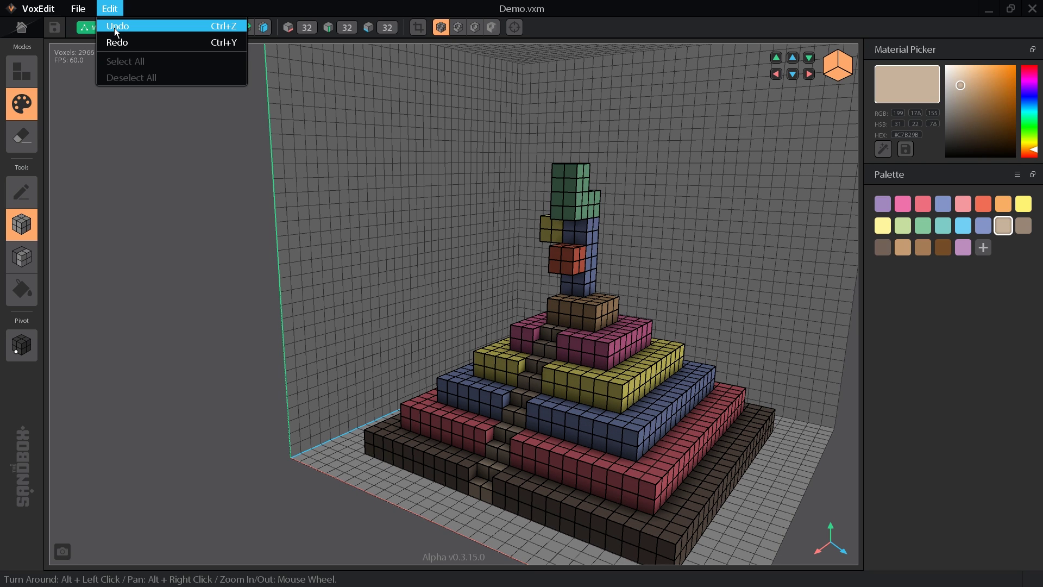
click(114, 28)
click(109, 9)
click(112, 27)
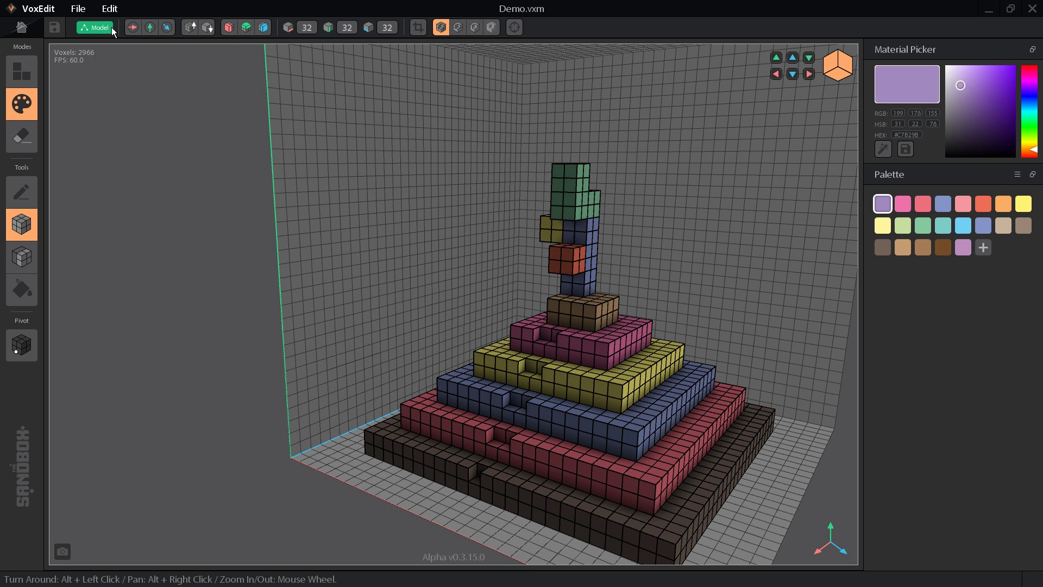
click(110, 9)
click(108, 26)
click(110, 8)
click(119, 43)
click(110, 8)
click(116, 40)
click(109, 8)
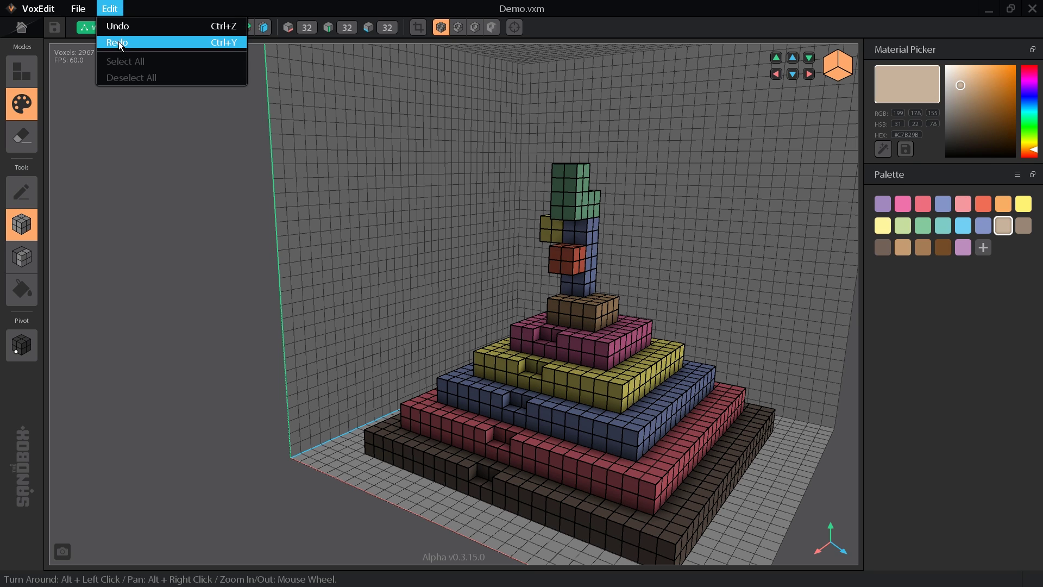
click(120, 44)
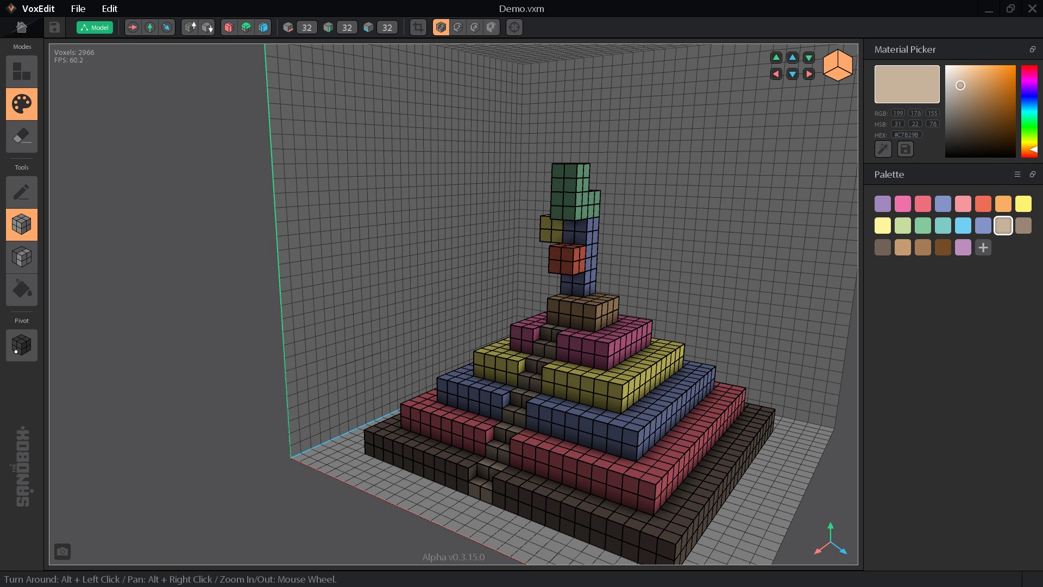
Turn on X-axis mirroring and place mirrored single voxels on the side walls.
click(232, 34)
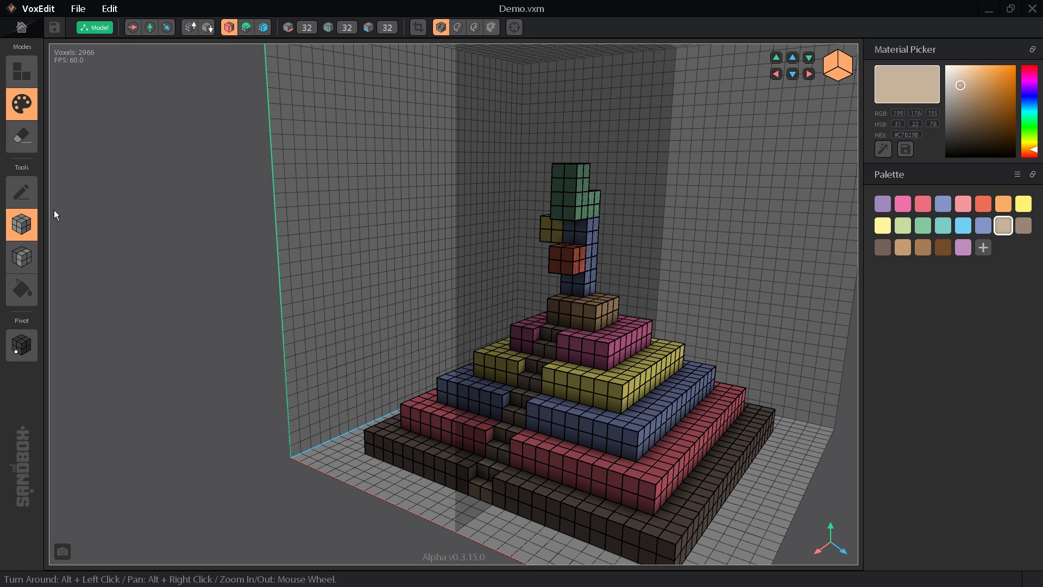
click(22, 191)
click(359, 186)
click(366, 230)
click(419, 180)
click(476, 237)
Place mirrored voxel pairs on the pyramid's back wall.
mouse_move(473, 294)
alt+mouse_down()
mouse_move(656, 336)
mouse_move(502, 181)
alt+mouse_up()
click(450, 144)
click(517, 115)
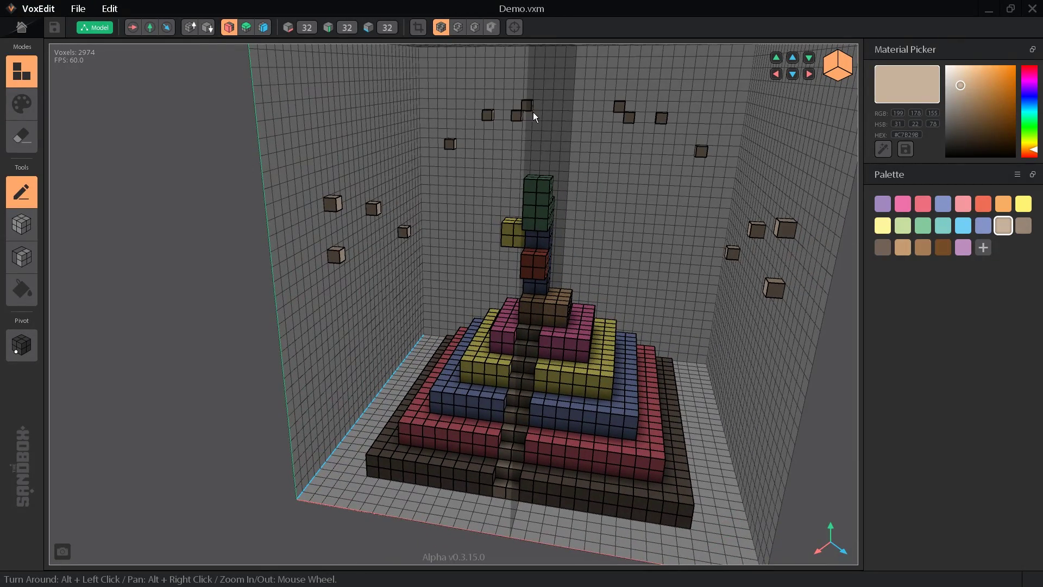
click(515, 156)
click(496, 175)
Enable mirroring on the other two axes, build mirrored boxes around the pyramid, and carve openings.
click(246, 27)
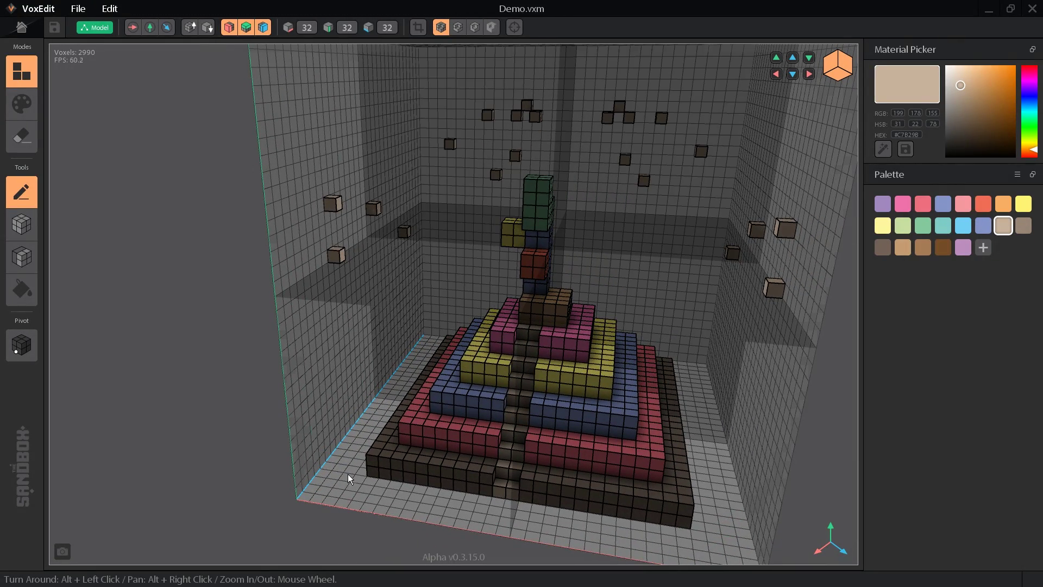
scroll(351, 479, down, 4)
click(22, 224)
click(386, 425)
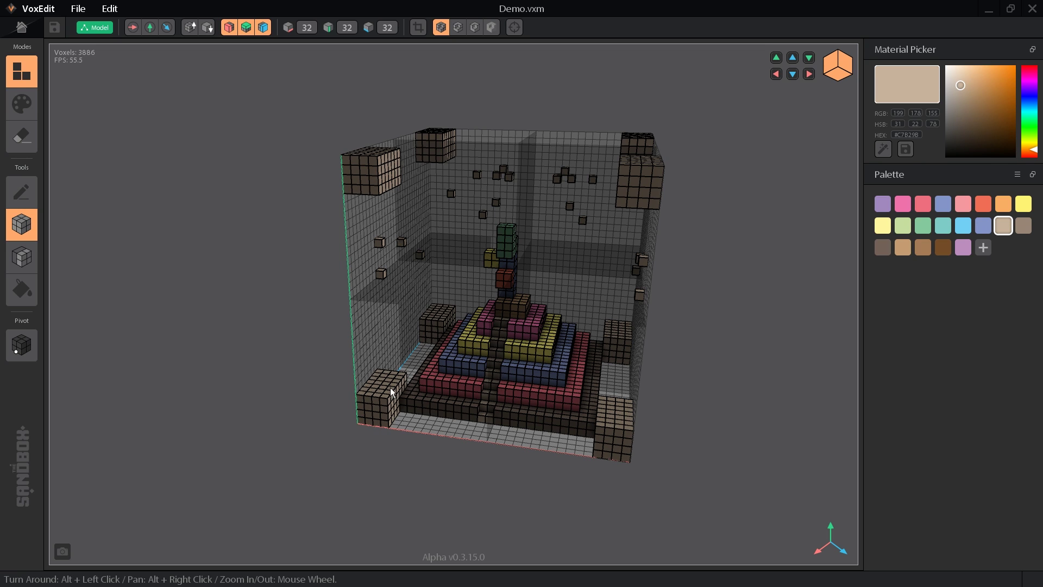
drag(390, 387, 506, 304)
drag(446, 224, 489, 282)
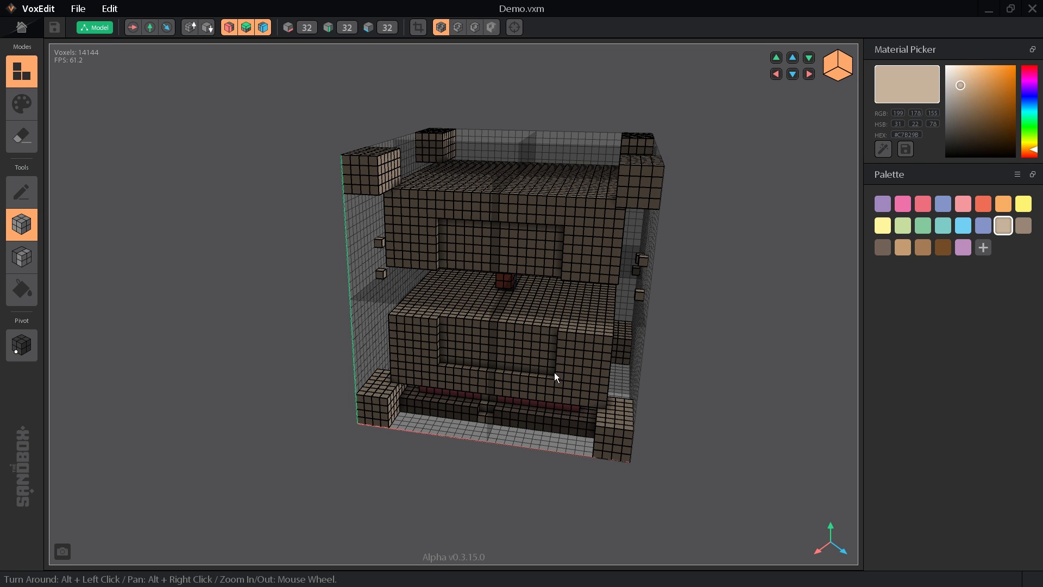
mouse_move(543, 328)
mouse_down()
mouse_move(555, 303)
mouse_move(612, 429)
mouse_up()
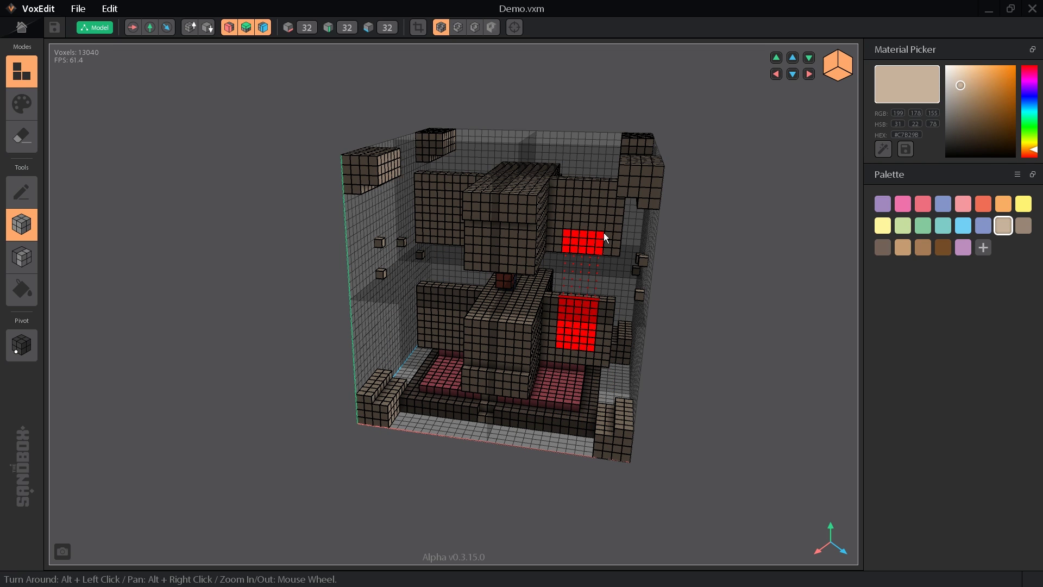
drag(565, 336, 605, 232)
text(100)
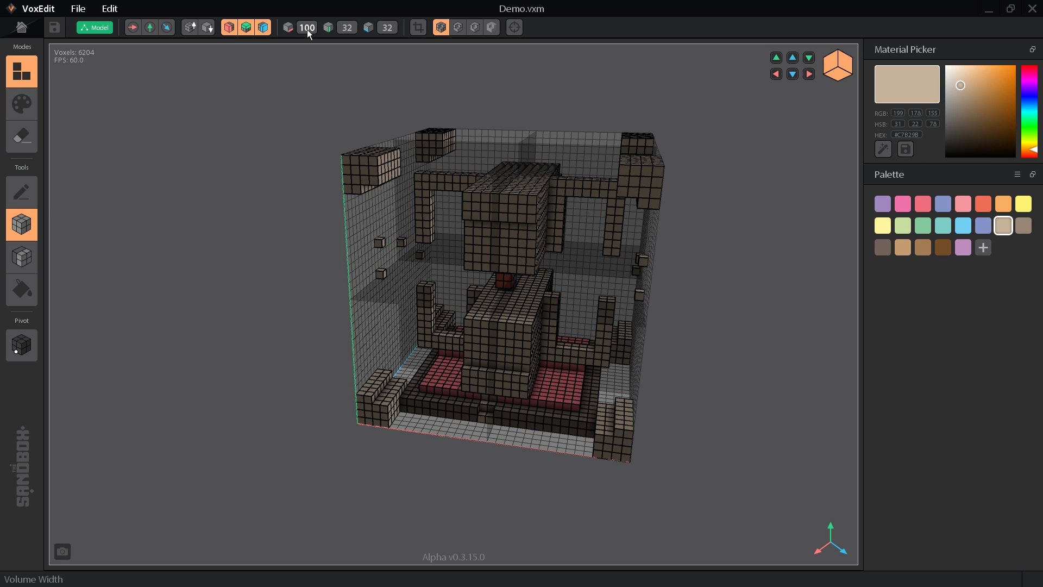
Set the volume width, height and depth to 100.
click(351, 27)
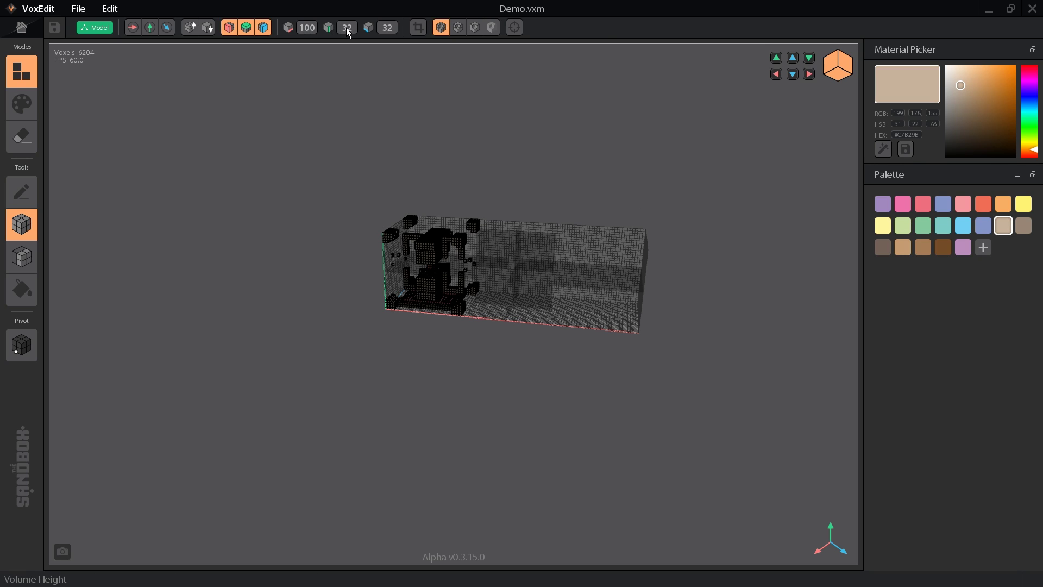
text(10)
key(Return)
text(1)
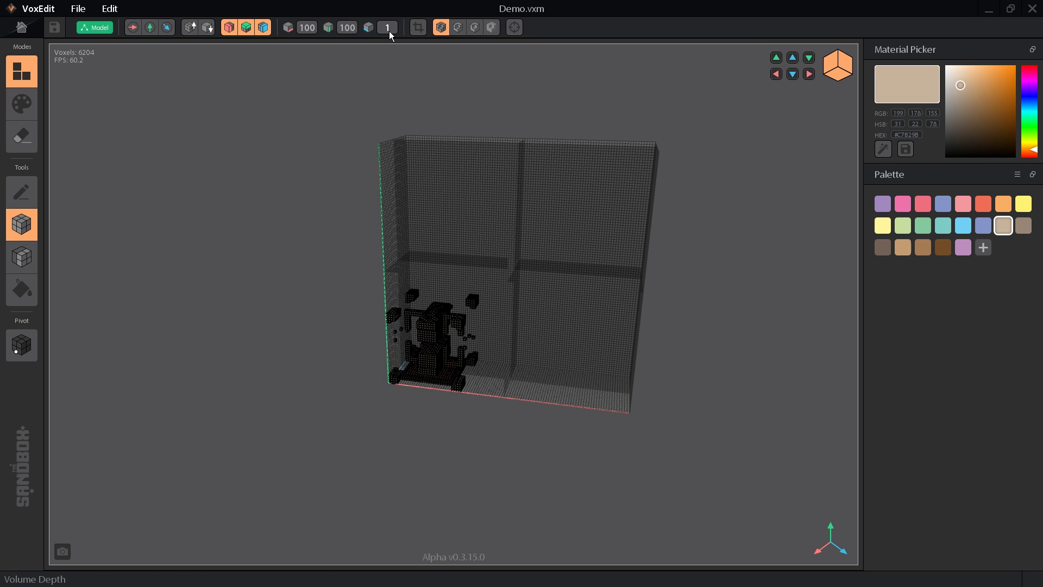
text(00)
key(Return)
Add flat tan boxes on the volume floor and extrude a tall box upward.
alt+drag(546, 335, 454, 304)
drag(614, 478, 633, 514)
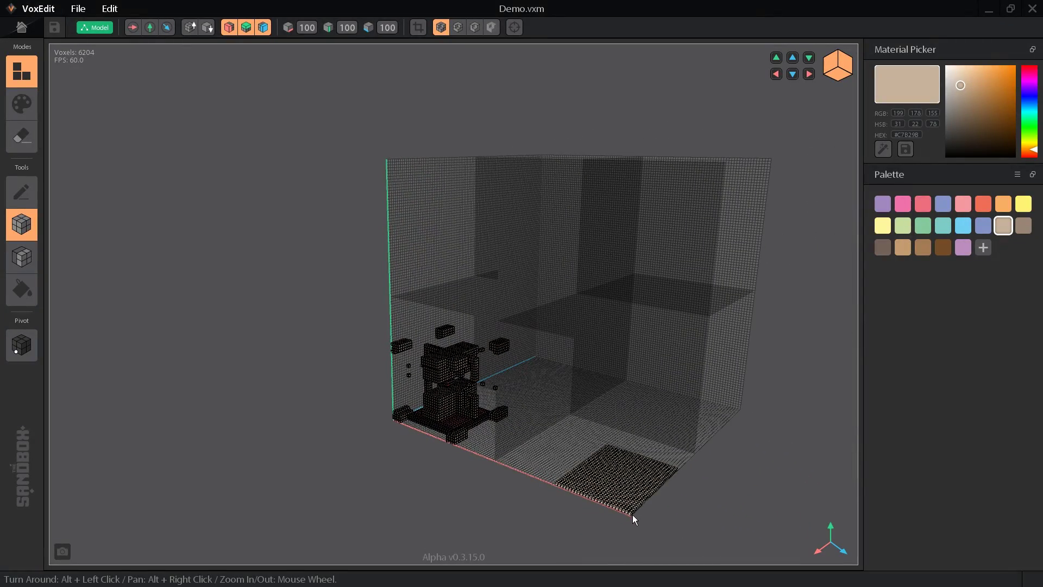
click(630, 462)
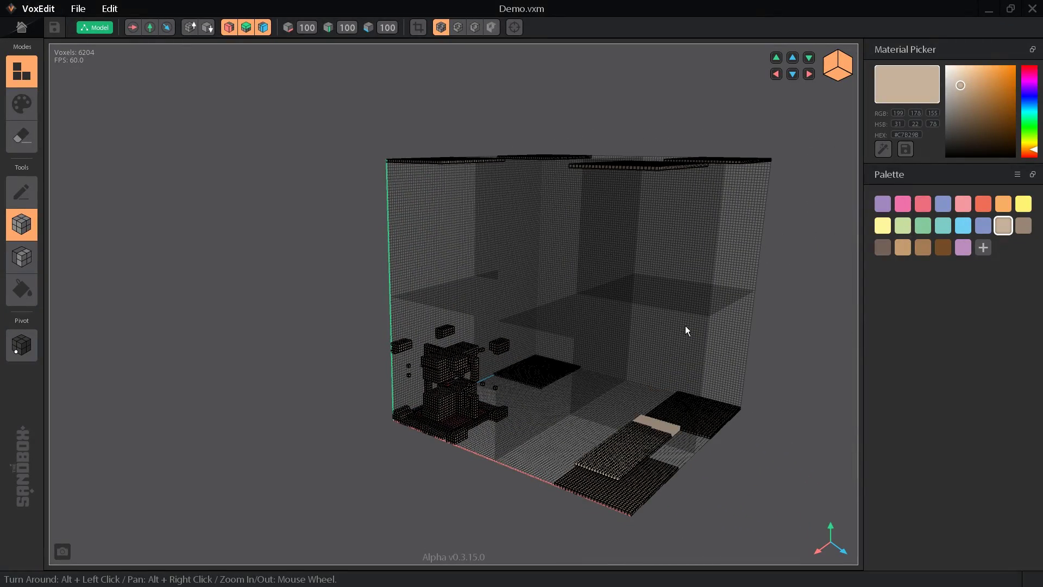
click(695, 336)
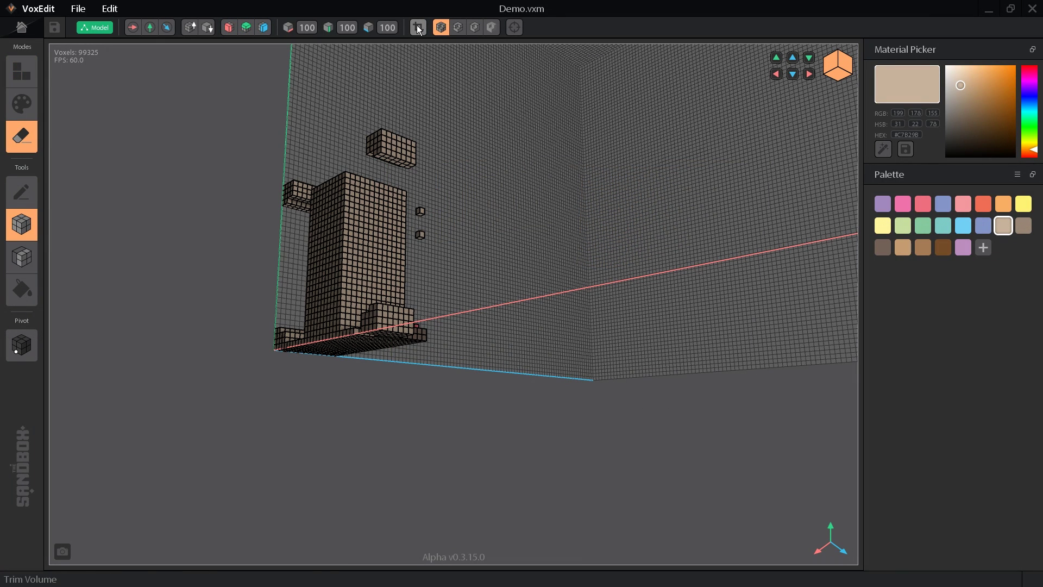
Trim the volume to 32×32×13 and orbit around to inspect the fitted model.
click(418, 27)
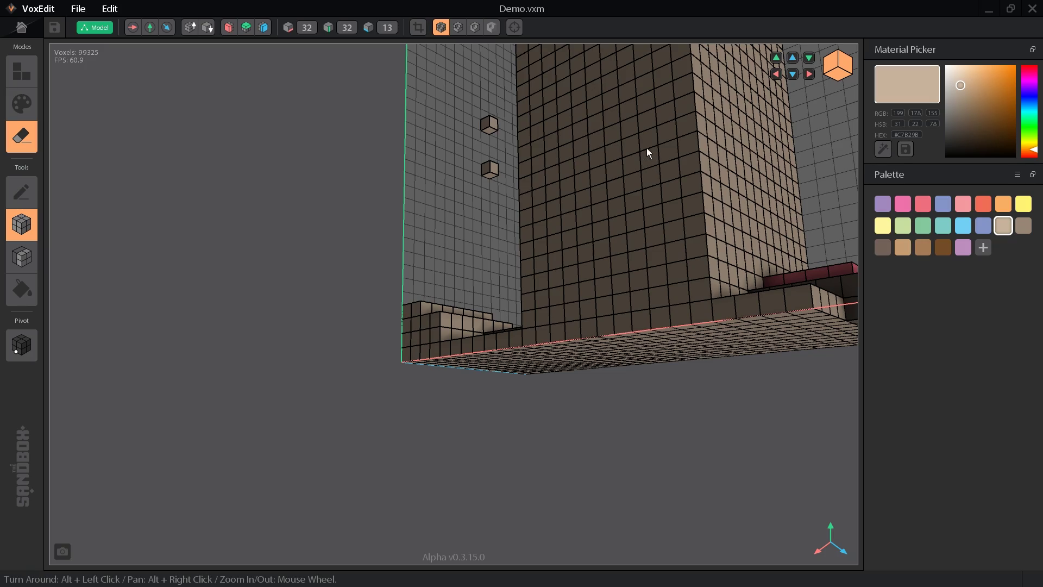
alt+drag(651, 149, 689, 105)
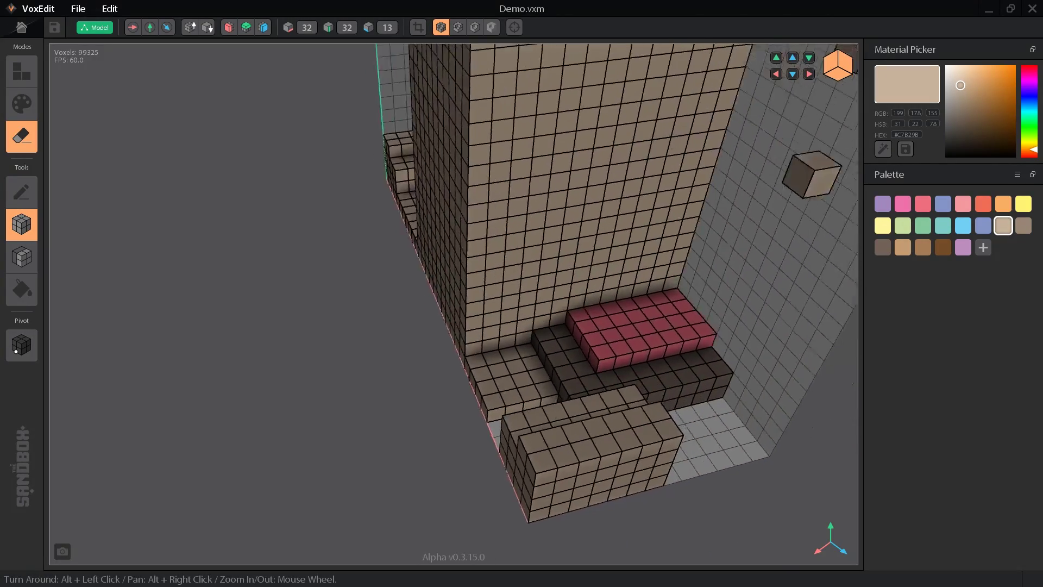
scroll(683, 103, down, 3)
scroll(683, 102, down, 3)
scroll(683, 103, down, 3)
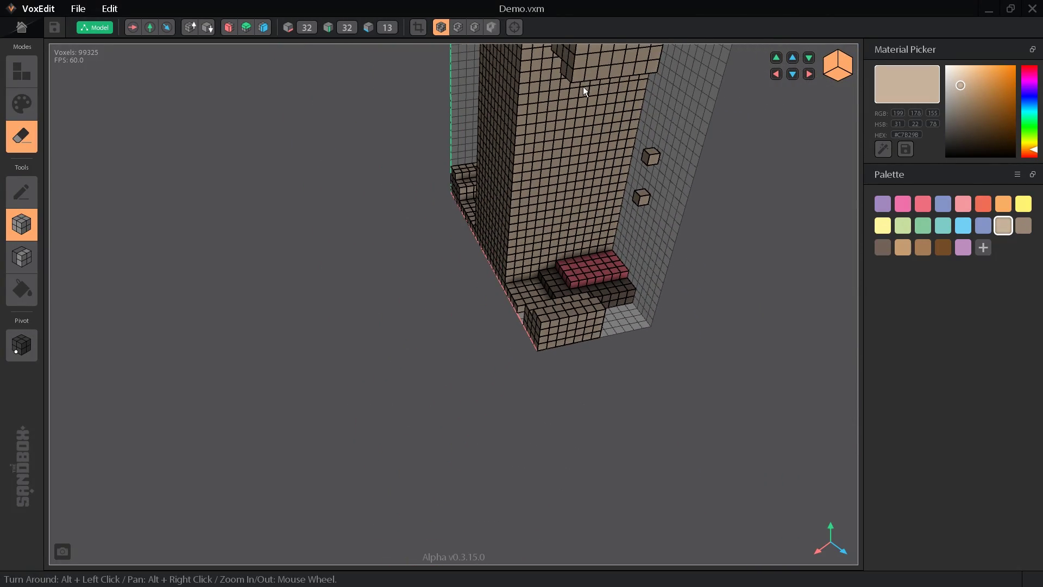
alt+drag(584, 87, 342, 48)
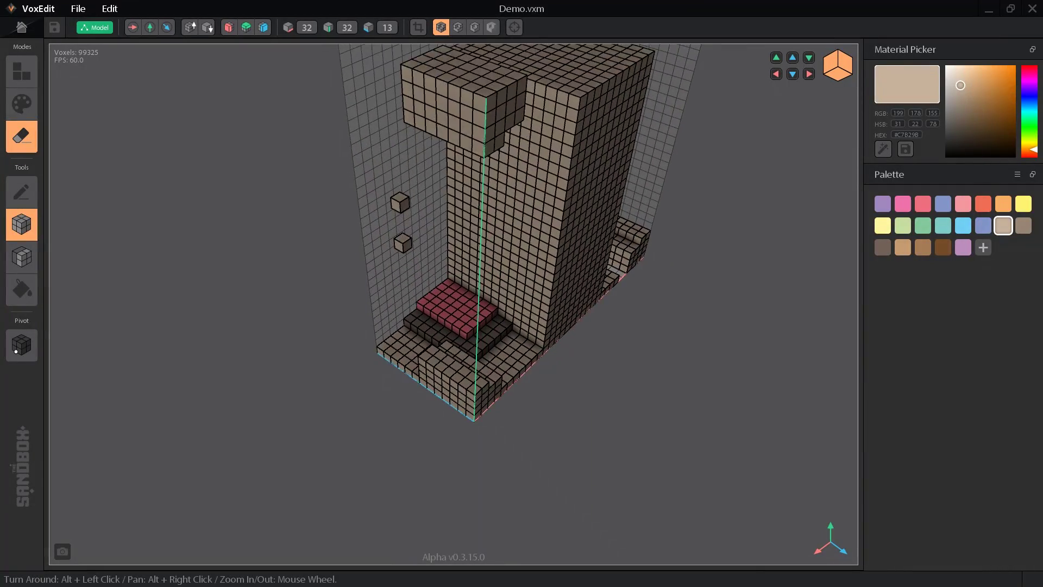
alt+drag(342, 48, 444, 25)
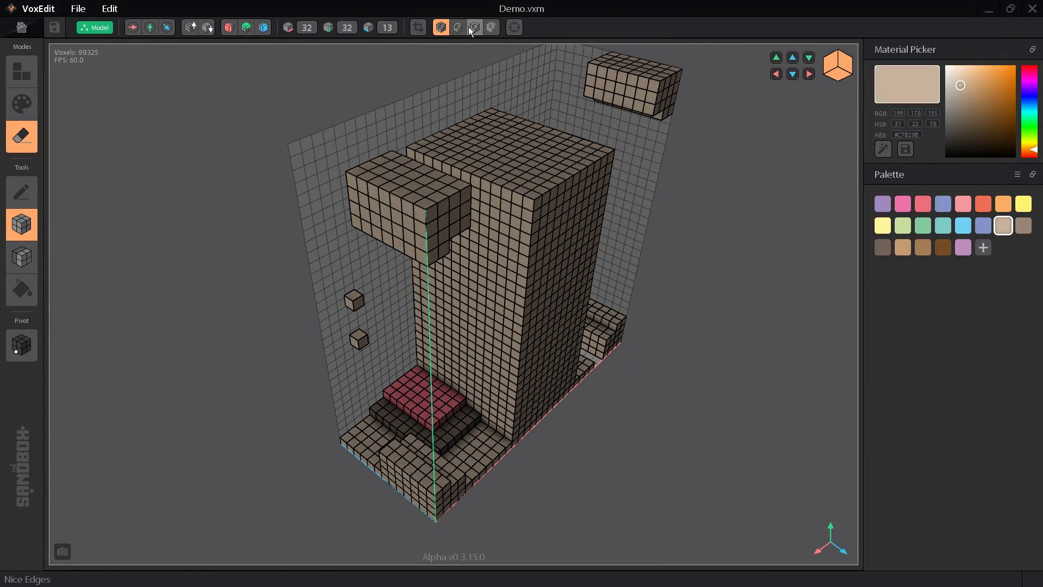
Cycle through quad edges, the next edge mode and smooth edgeless shading, then reset the camera.
click(463, 31)
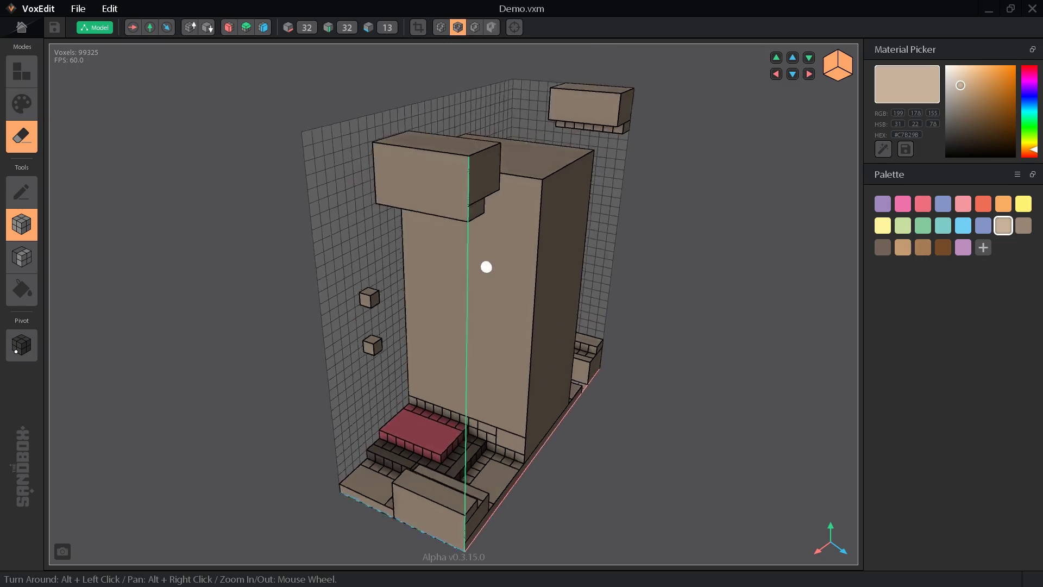
alt+drag(486, 266, 486, 271)
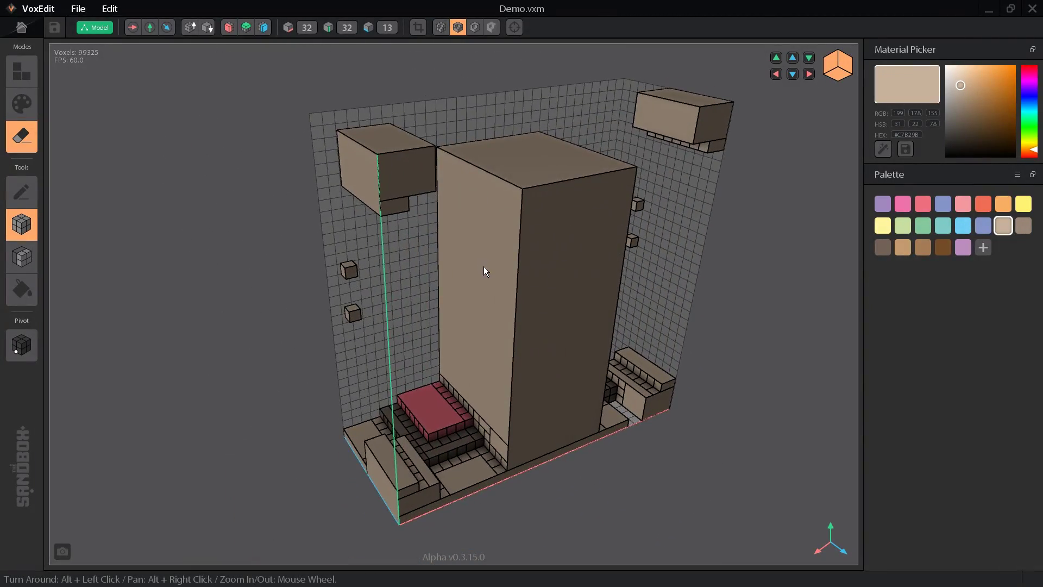
click(475, 27)
mouse_move(543, 248)
alt+mouse_down()
mouse_move(570, 314)
mouse_move(578, 312)
mouse_move(556, 317)
alt+mouse_up()
click(491, 28)
mouse_move(592, 159)
alt+mouse_down()
mouse_move(664, 259)
mouse_move(784, 104)
alt+mouse_up()
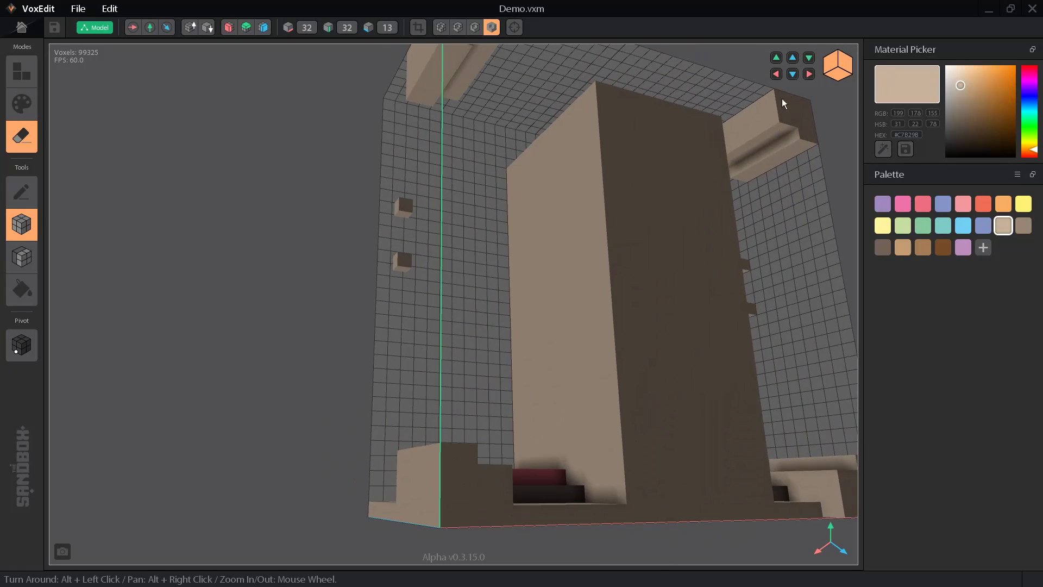
click(513, 29)
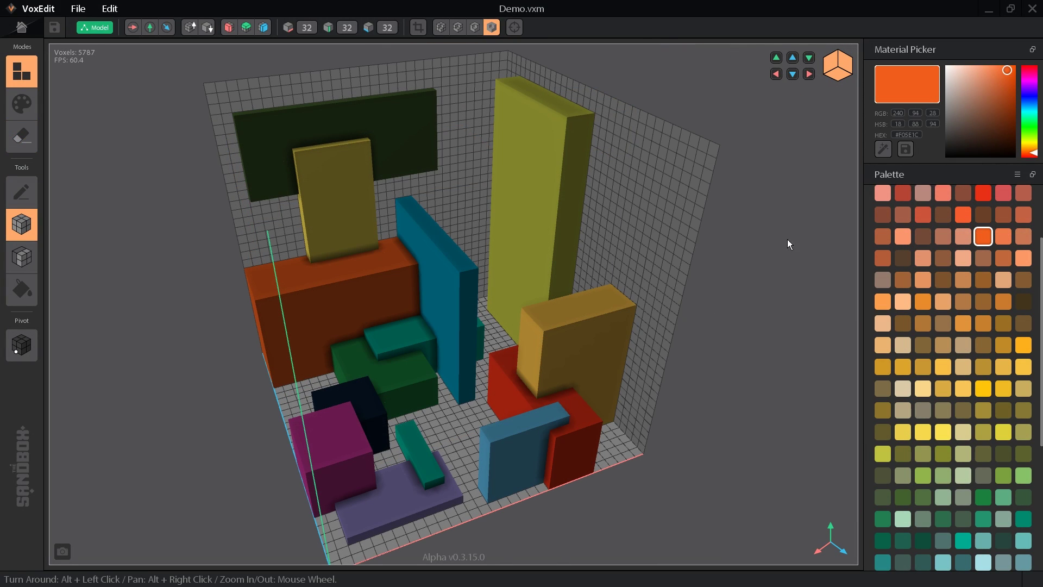
Float the Material Picker and Palette panels as separate windows and enlarge the palette window.
drag(1032, 53, 210, 412)
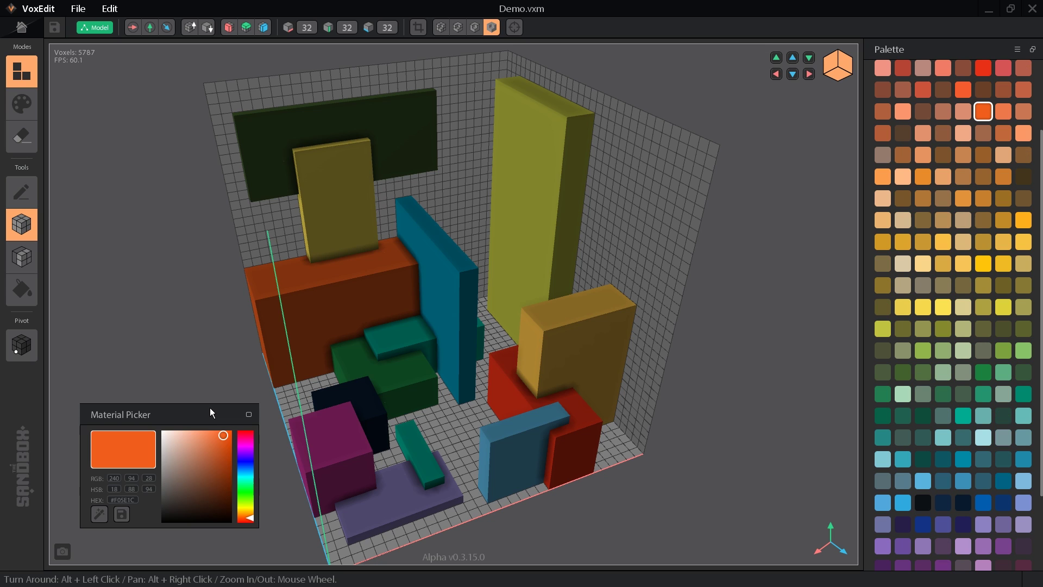
scroll(928, 332, down, 5)
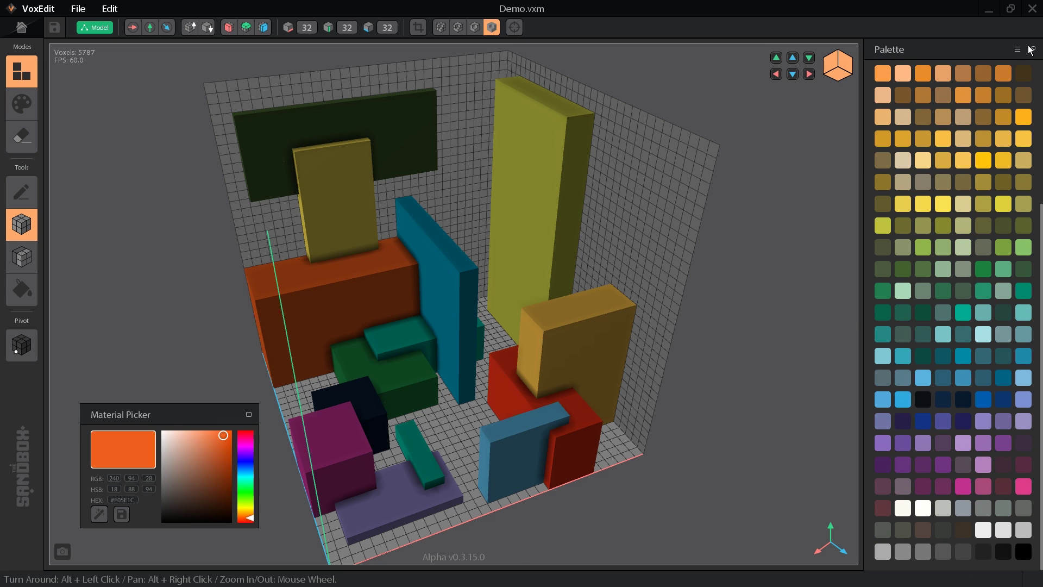
click(1032, 49)
mouse_move(198, 162)
mouse_down()
mouse_move(244, 213)
mouse_move(761, 366)
mouse_up()
mouse_move(154, 84)
mouse_down()
mouse_move(222, 134)
mouse_move(962, 302)
mouse_move(1042, 304)
mouse_up()
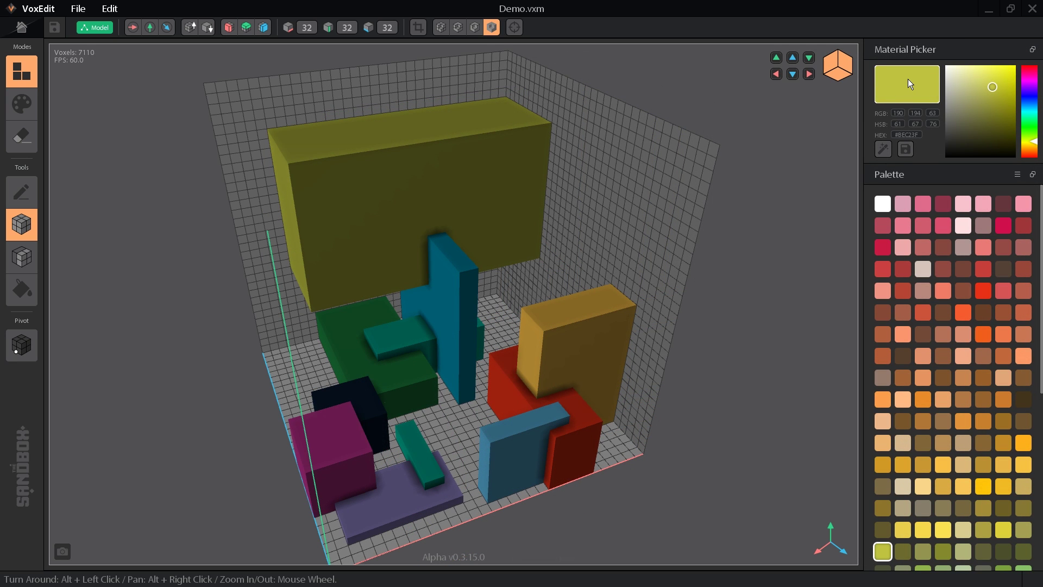
Recolour the yellow material to emissive hot pink #FF1075 and update its palette entry.
drag(947, 87, 1015, 66)
drag(1037, 142, 1039, 73)
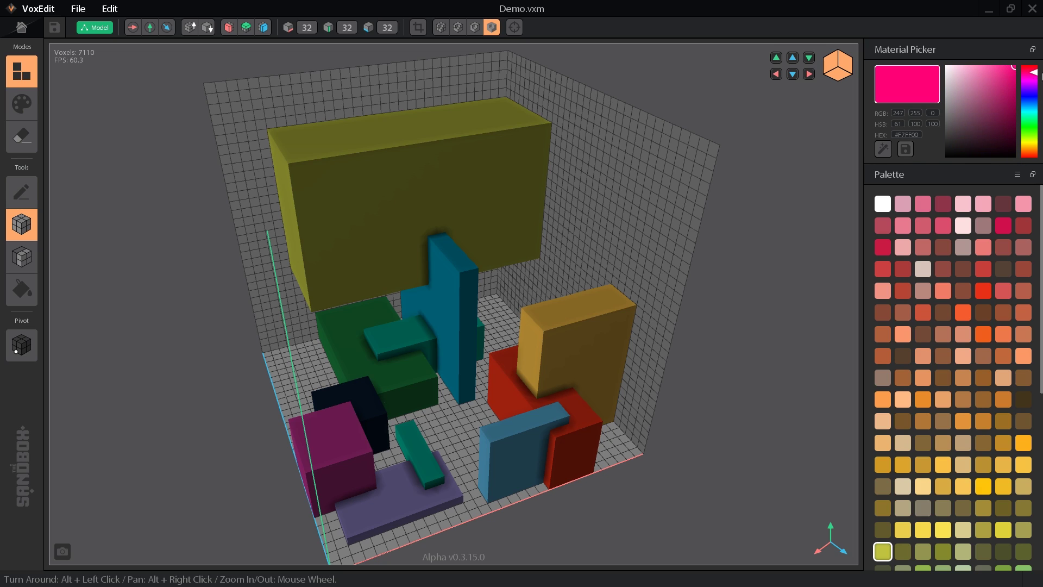
double_click(901, 123)
text(1075)
key(Return)
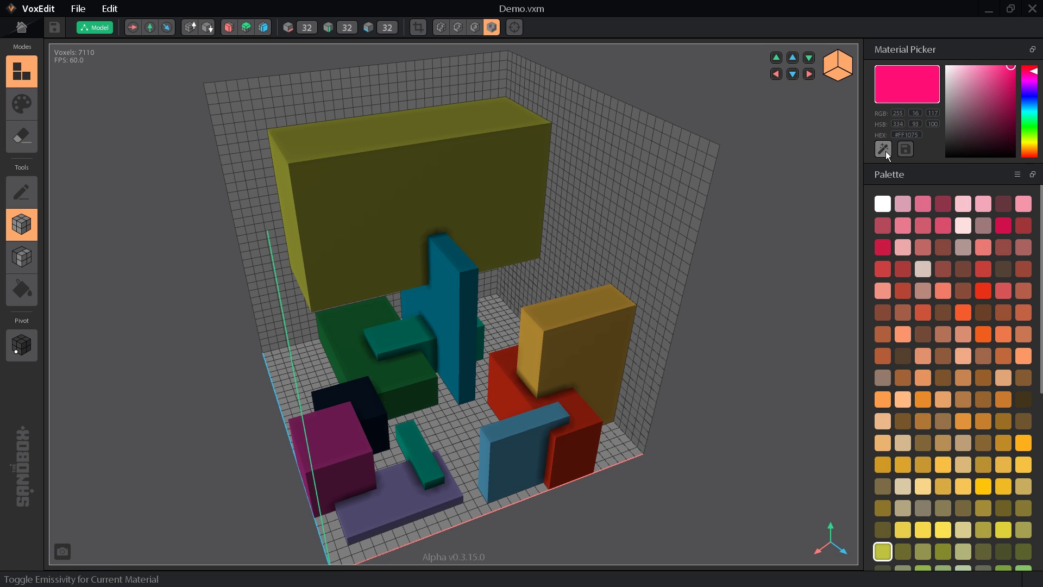
click(886, 151)
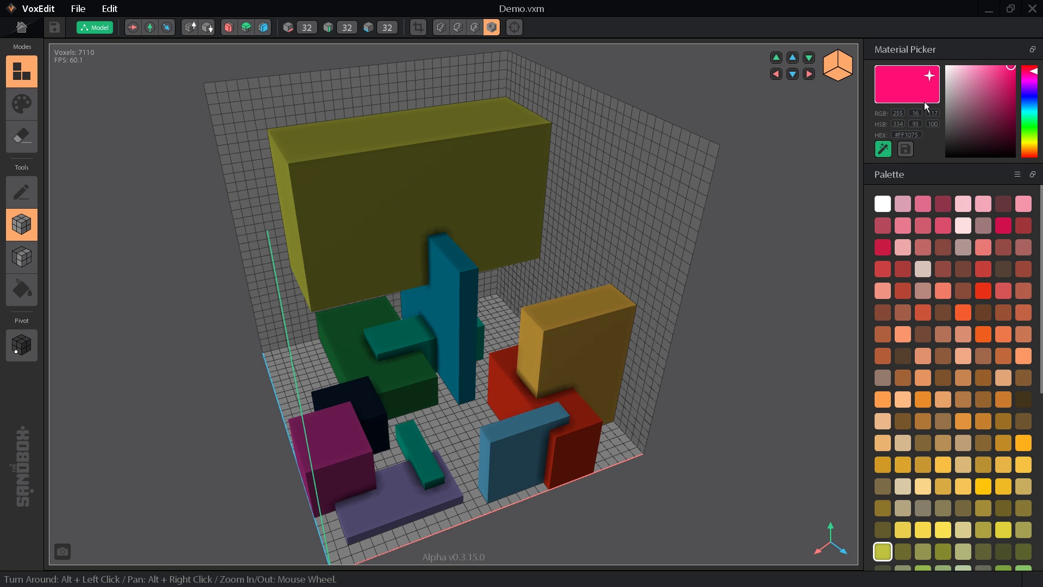
click(910, 148)
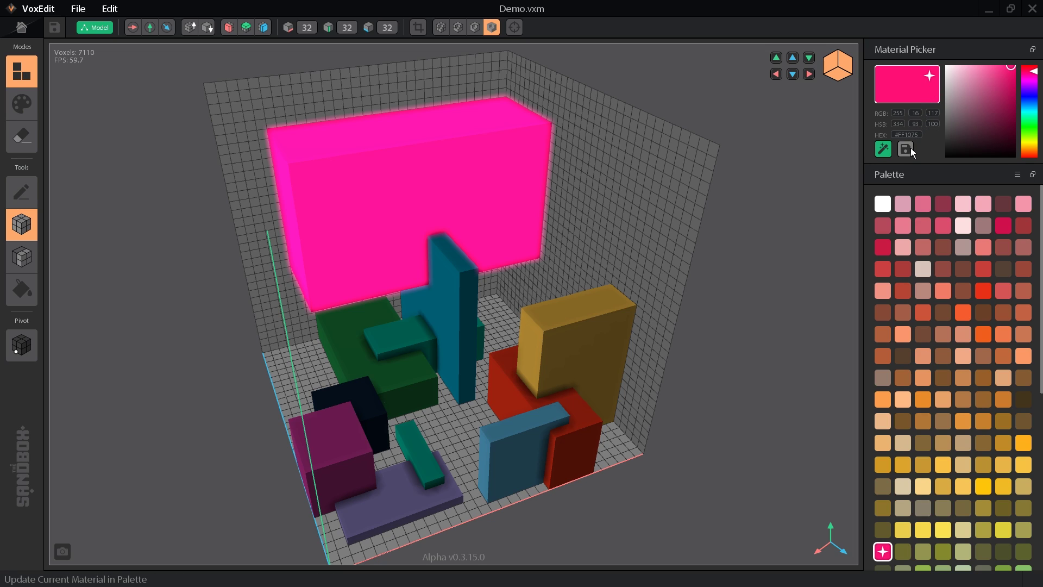
Make the red material emissive and update it.
alt+click(510, 380)
click(885, 142)
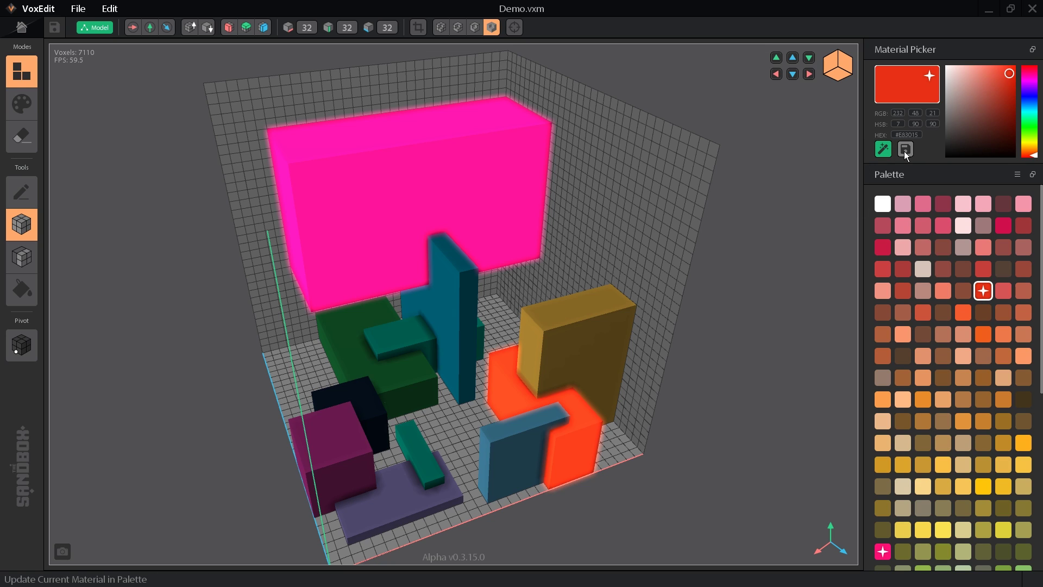
scroll(965, 321, down, 1)
scroll(965, 321, down, 2)
scroll(965, 321, down, 3)
scroll(956, 328, up, 2)
scroll(956, 327, up, 2)
scroll(956, 328, up, 2)
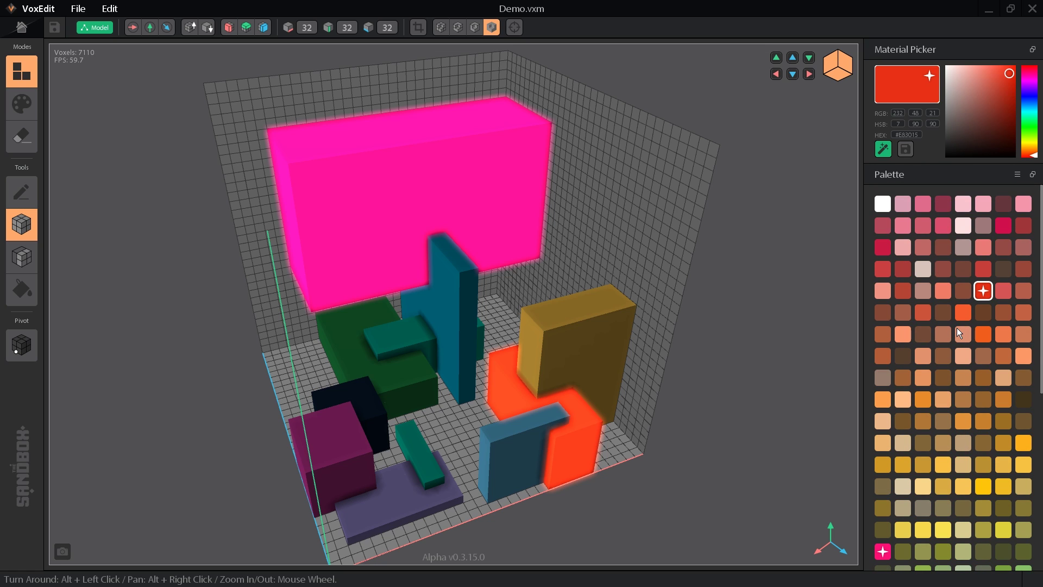
Load a saved PNG palette from the Palettes folder.
click(1016, 174)
click(987, 221)
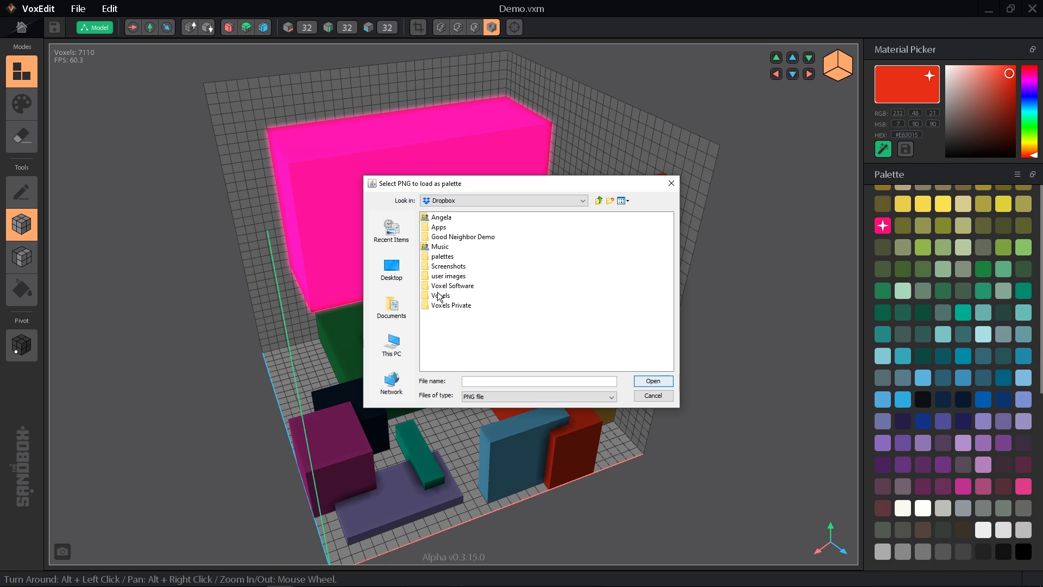
double_click(439, 247)
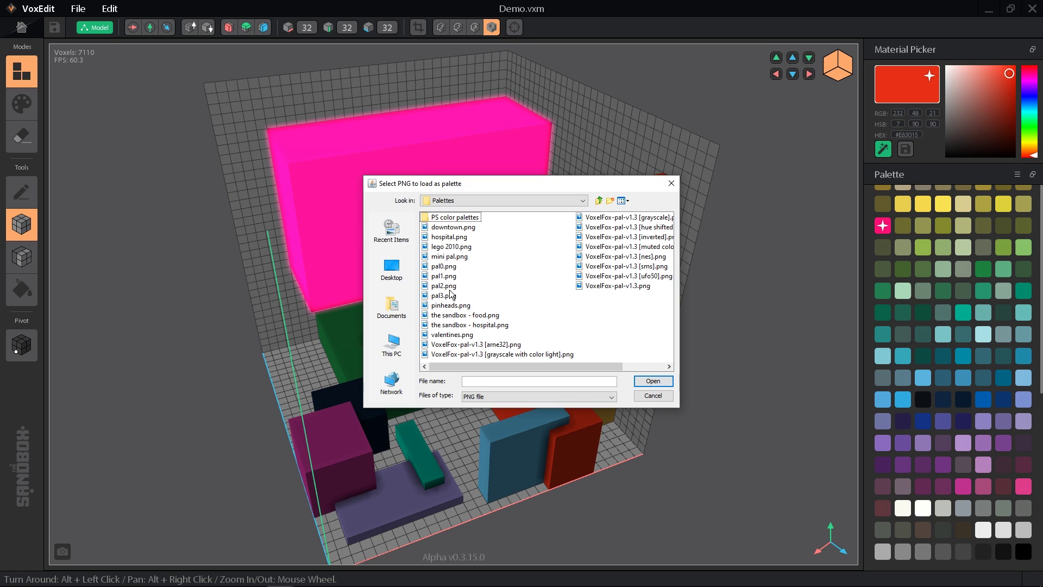
double_click(445, 283)
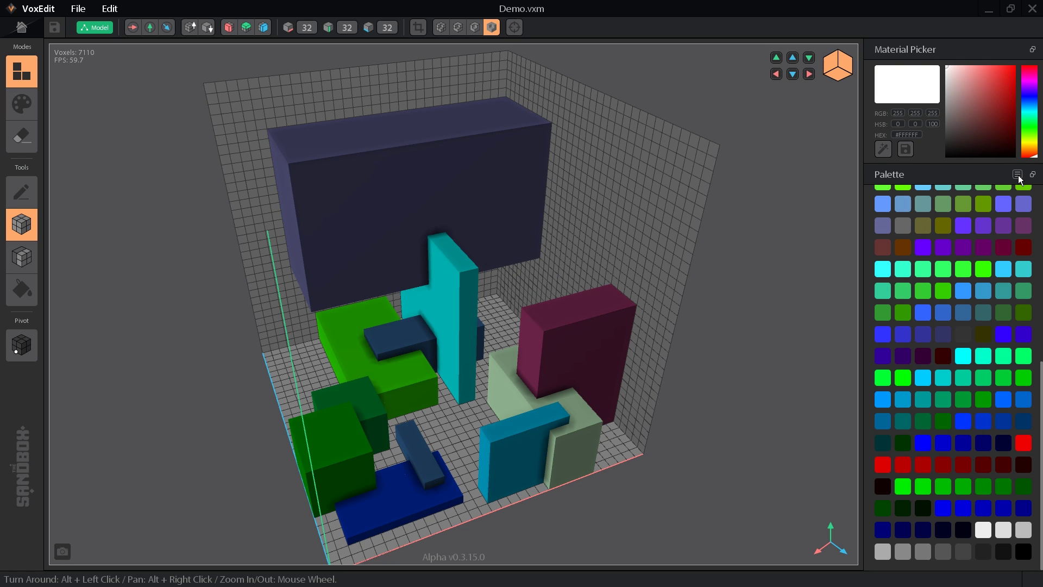
Create a new palette from the model's colours.
click(1018, 175)
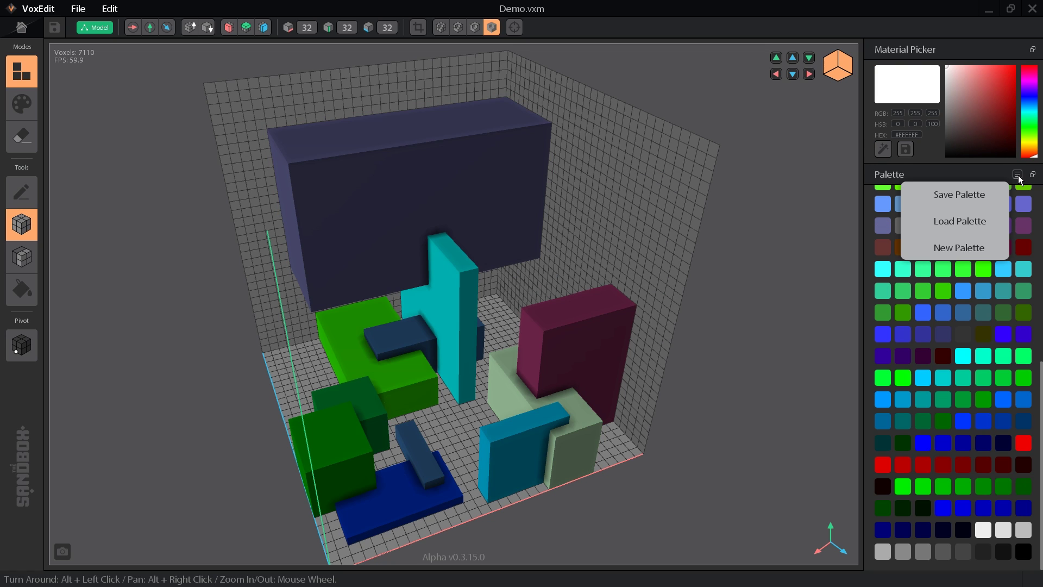
click(985, 245)
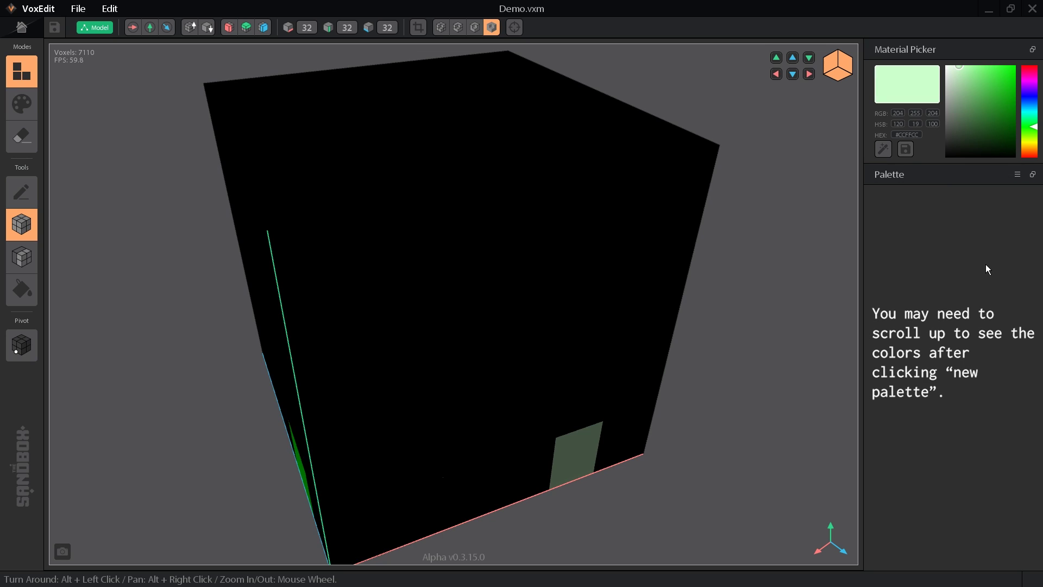
scroll(988, 269, up, 3)
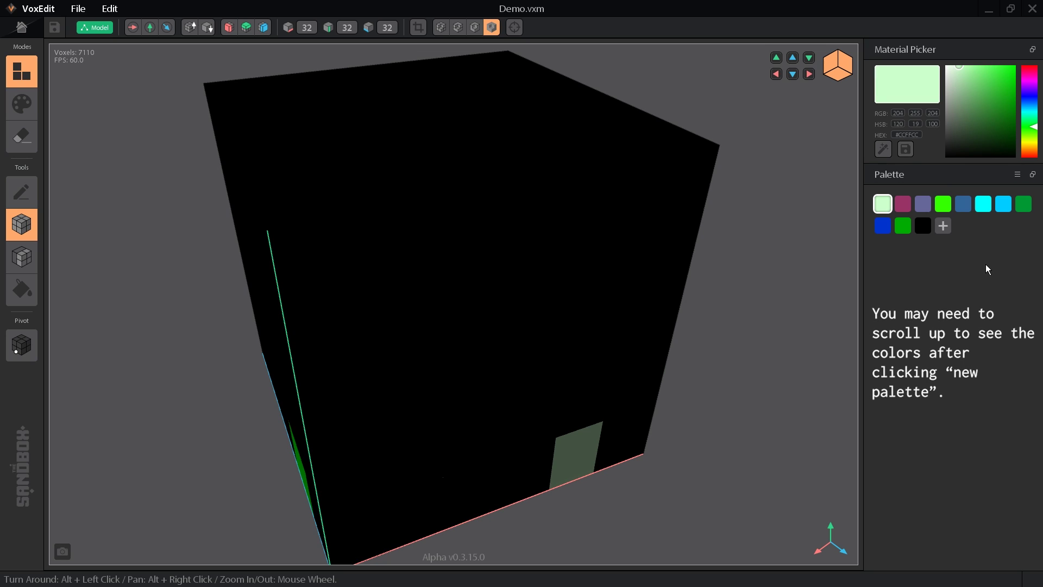
Delete the black, bright green and dark green swatches from the palette.
right_click(919, 228)
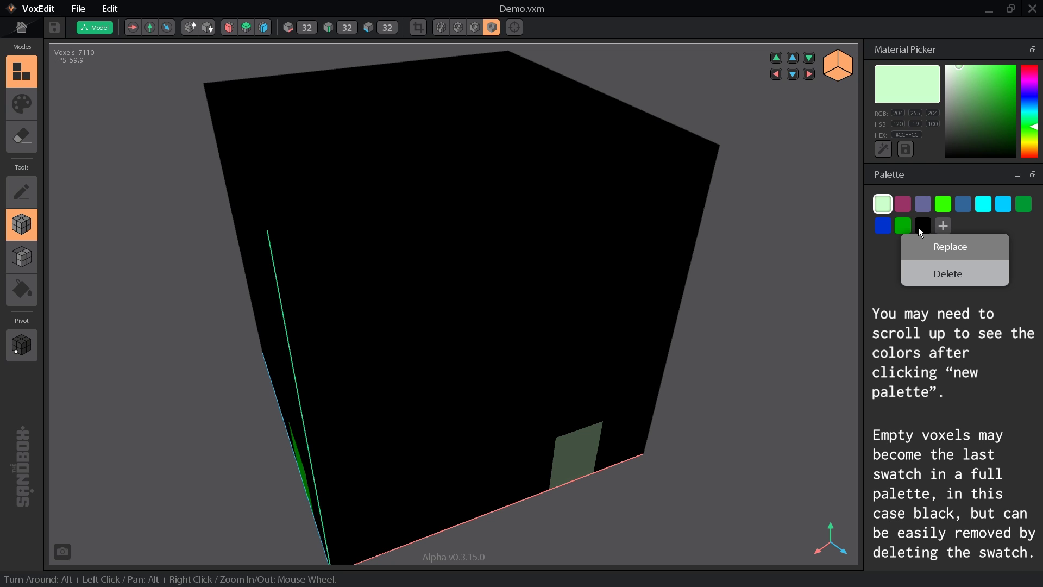
click(931, 280)
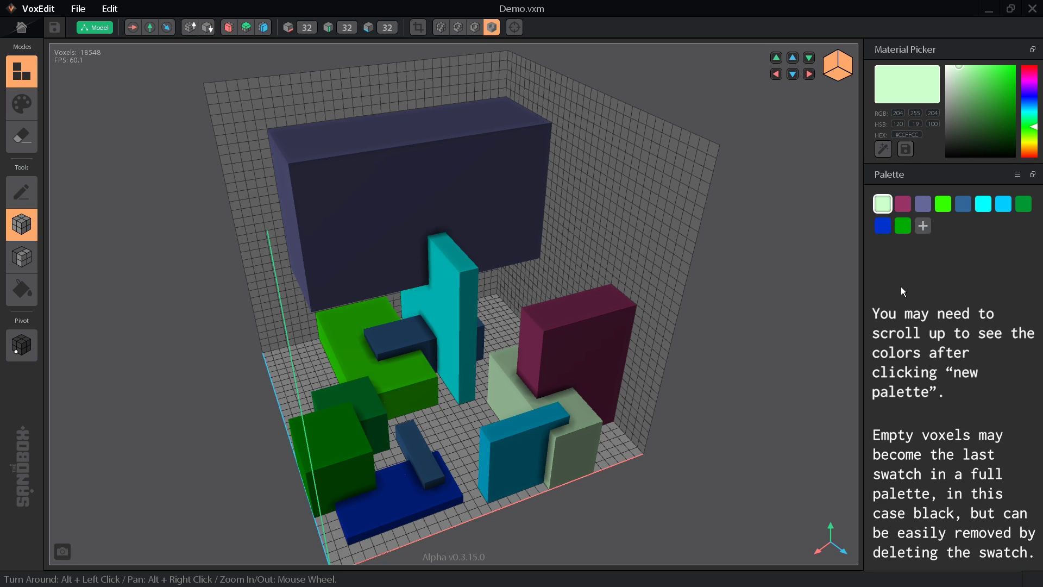
right_click(947, 204)
click(951, 252)
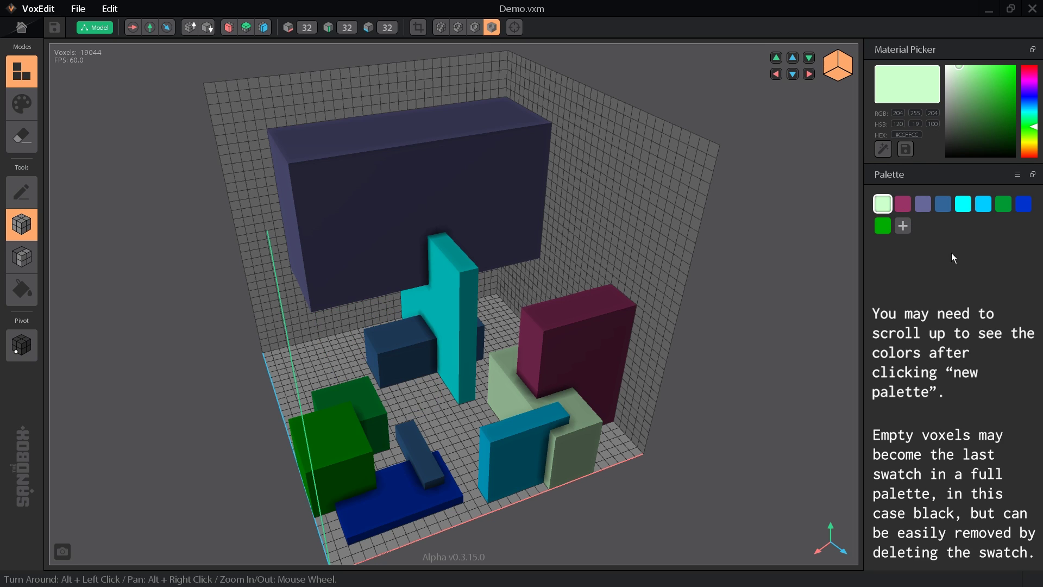
right_click(1002, 202)
click(973, 259)
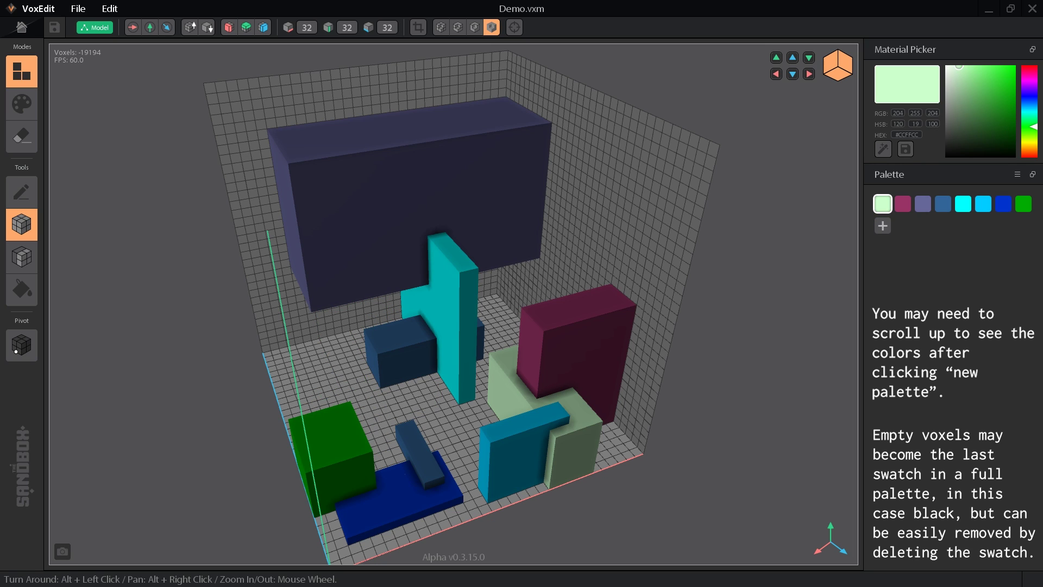
Open the File menu to browse the Export submenu's formats.
click(78, 8)
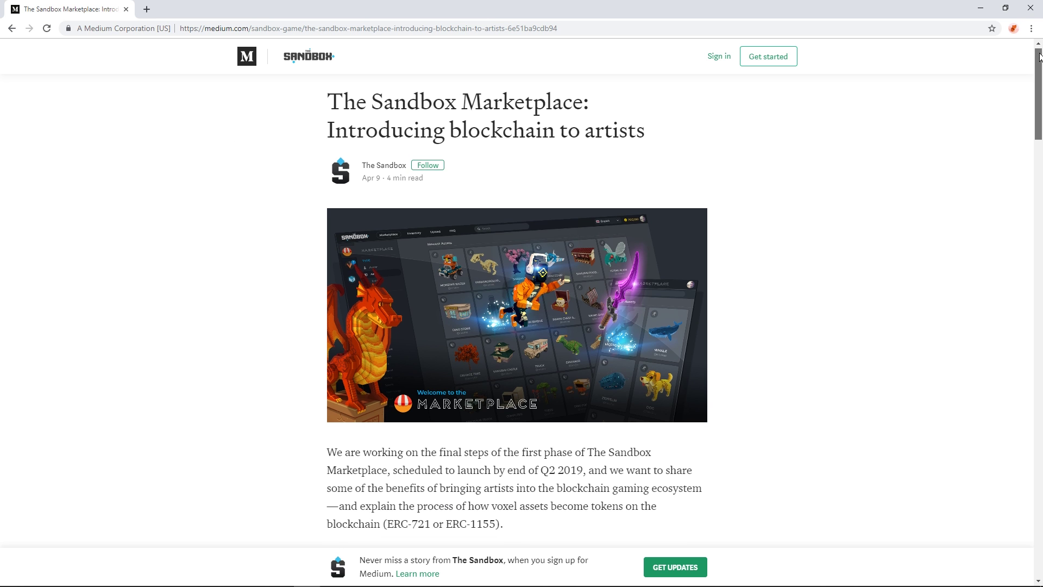
Scroll the Sandbox Marketplace article down to its Artists on blockchain section.
drag(1039, 55, 1036, 300)
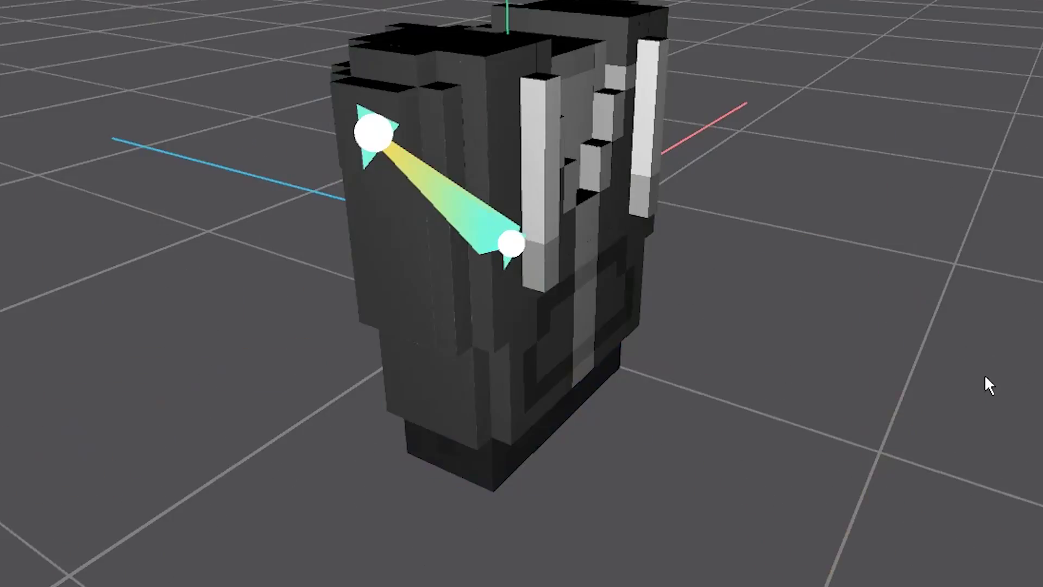